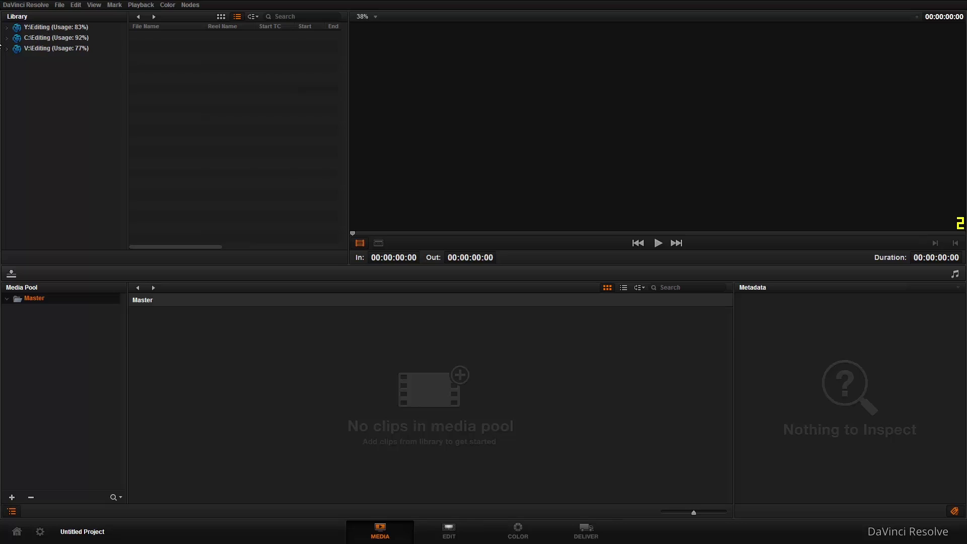
- Open the preferences and view the System Overview and Media Storage settings
left_click_drag(23, 58, 60, 25)
left_click(43, 5)
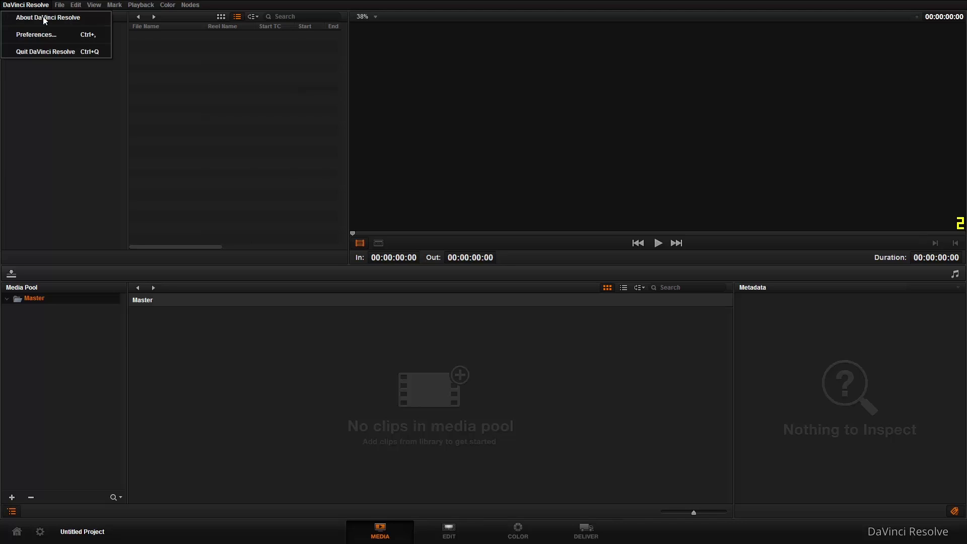
left_click(39, 34)
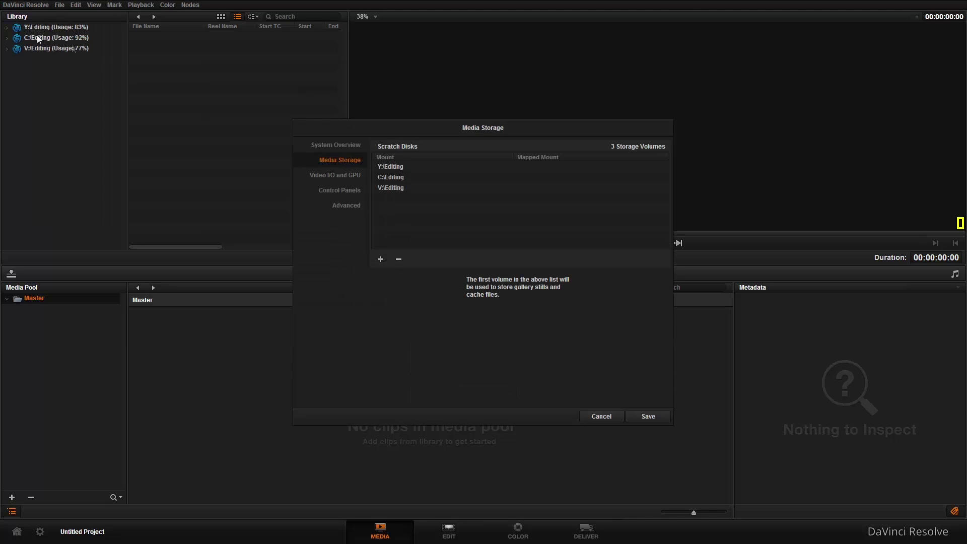
left_click(323, 146)
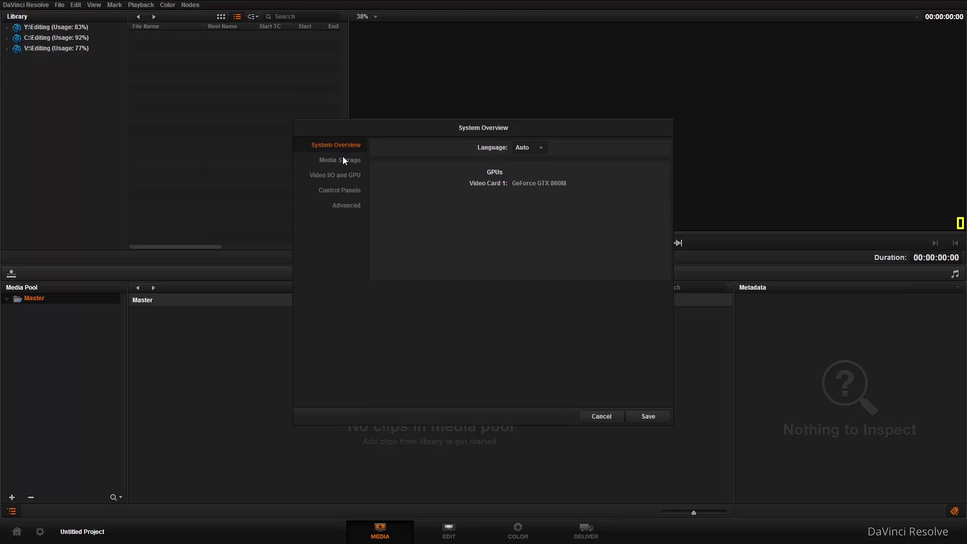
left_click(342, 163)
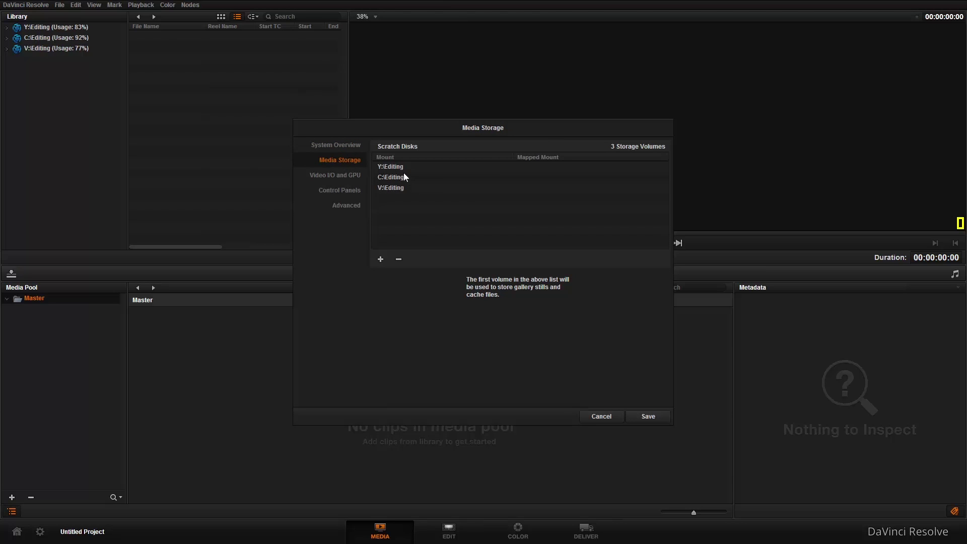
- Try to add the Editing folder on the SSD2 (Y:) drive to the scratch disks
left_click(381, 259)
left_click(351, 198)
left_click(345, 182)
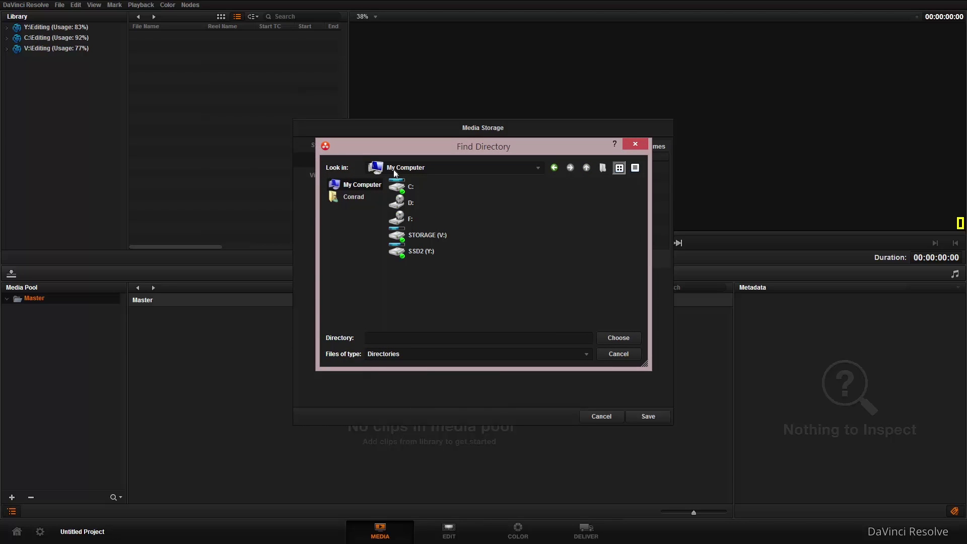
left_click(423, 252)
double_click(423, 252)
left_click(412, 189)
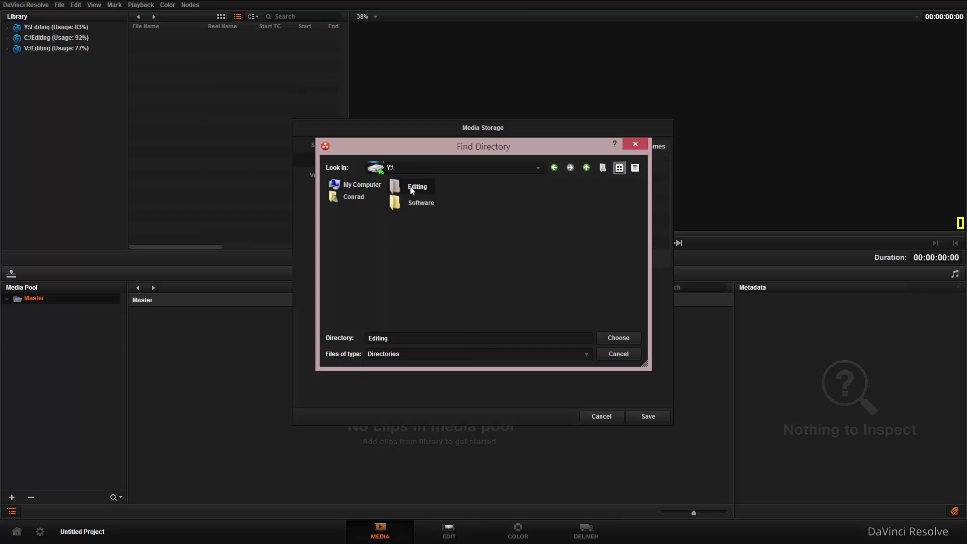
left_click(618, 341)
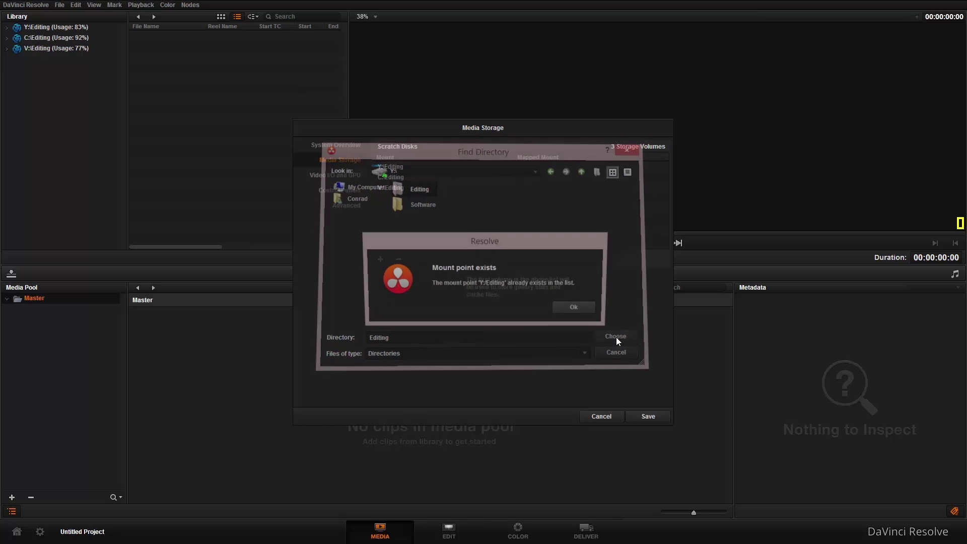
left_click(577, 309)
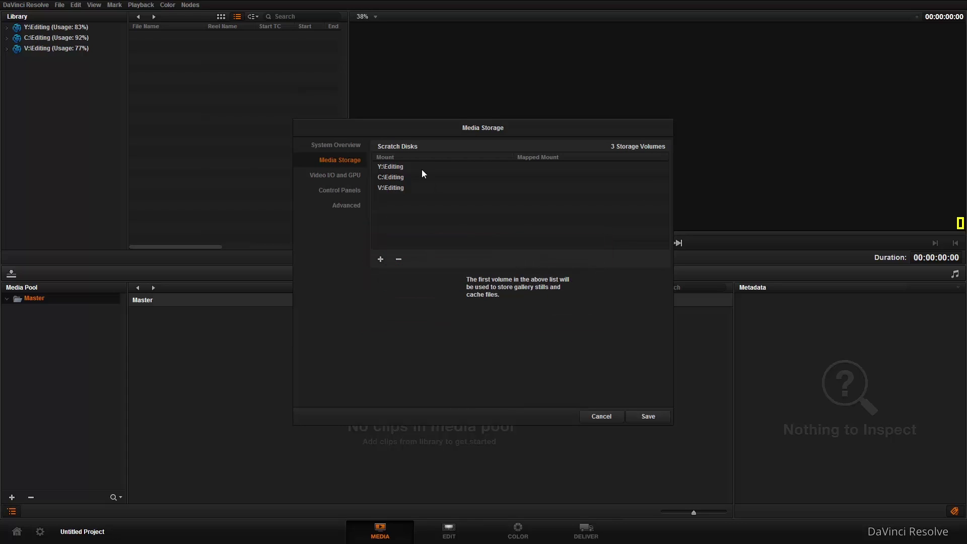
- Review the GPU settings in the advanced preferences and save the preferences
left_click(406, 179)
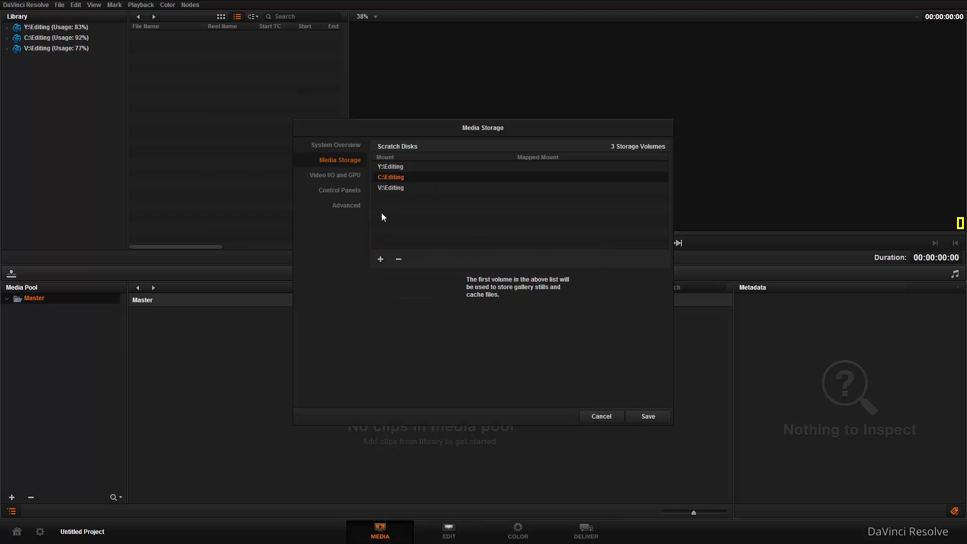
left_click(349, 207)
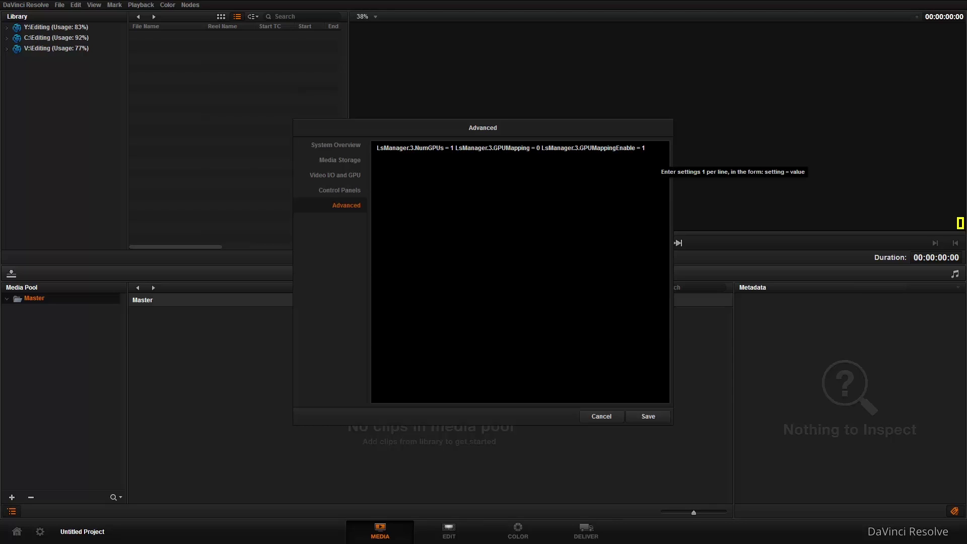
key("ctrl+a")
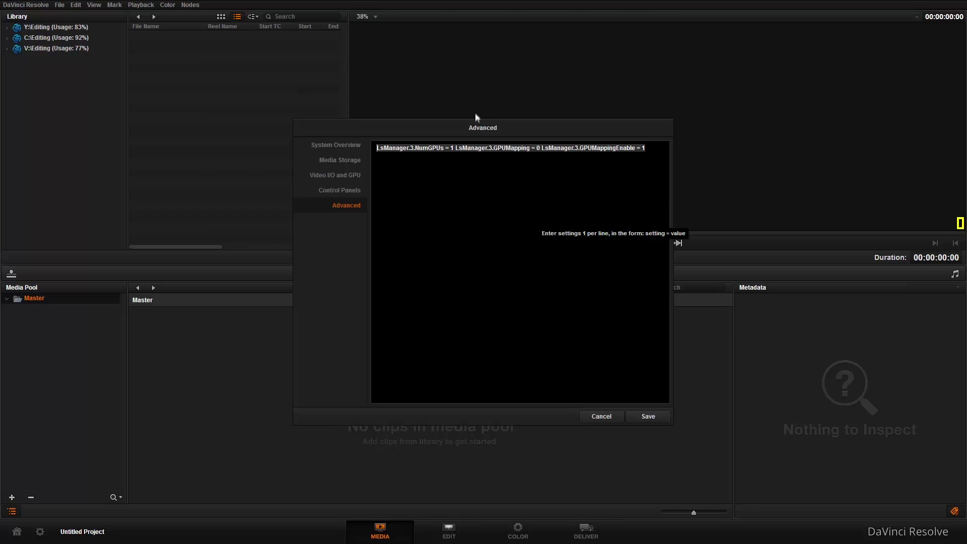
left_click(378, 148)
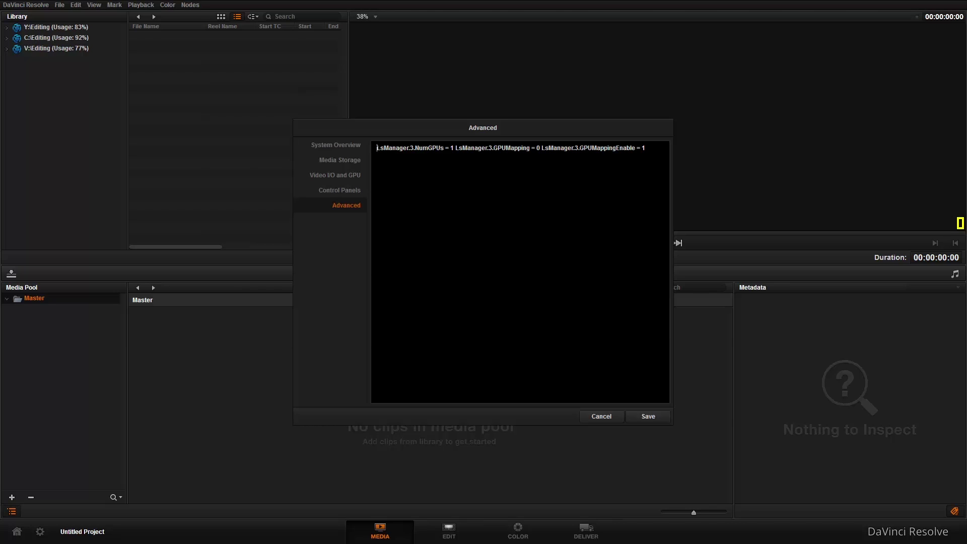
key("ctrl+a")
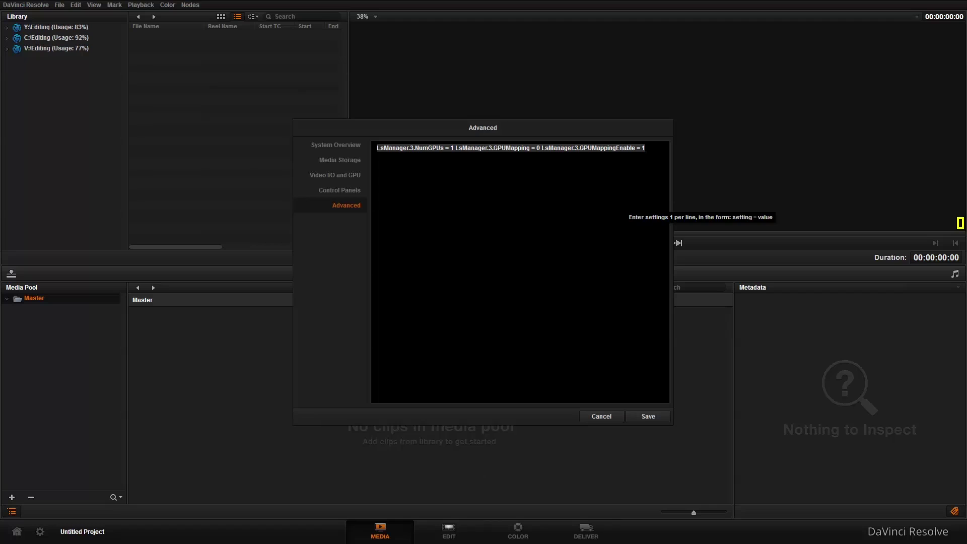
left_click(646, 419)
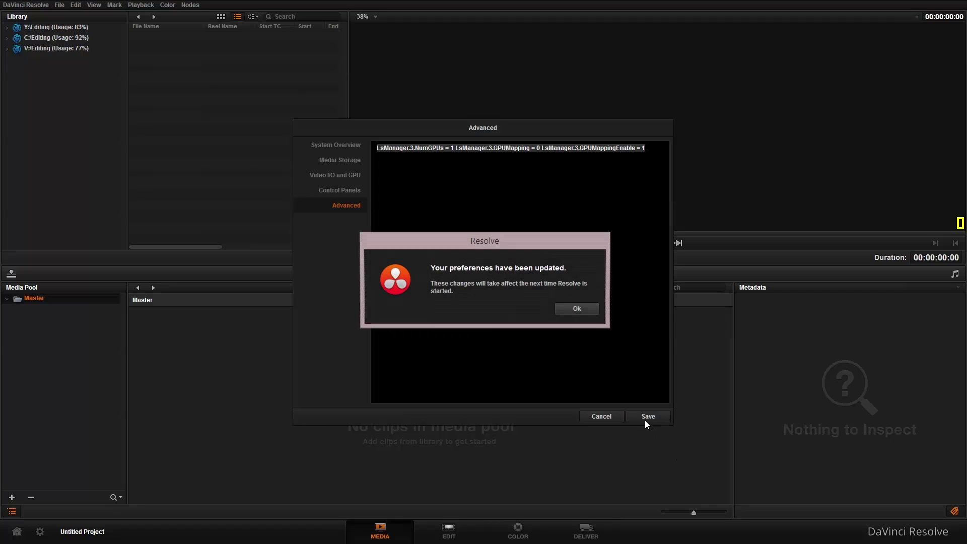
left_click(564, 310)
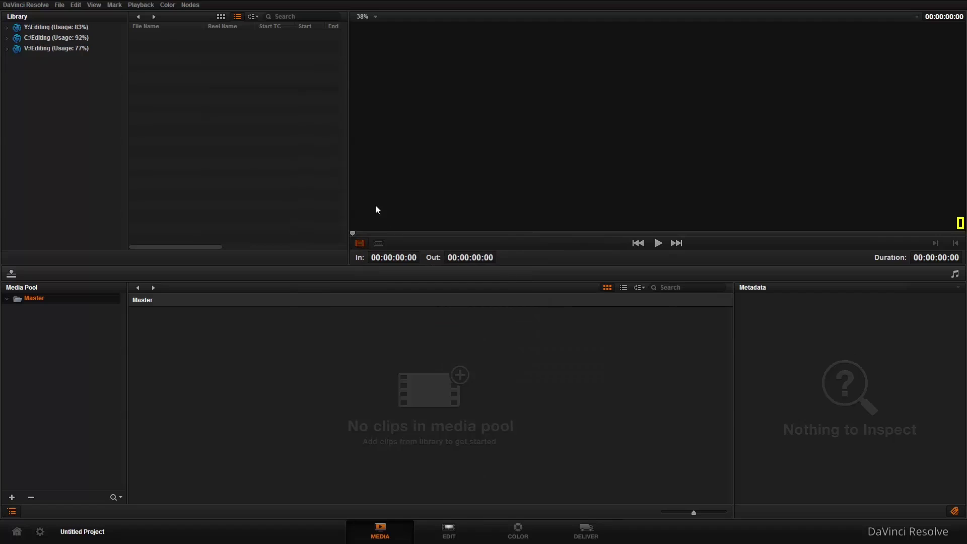
- List the contents of Y:\Editing in the library and expand the V:\Editing and C:\Editing volumes
left_click(2, 29)
left_click(6, 49)
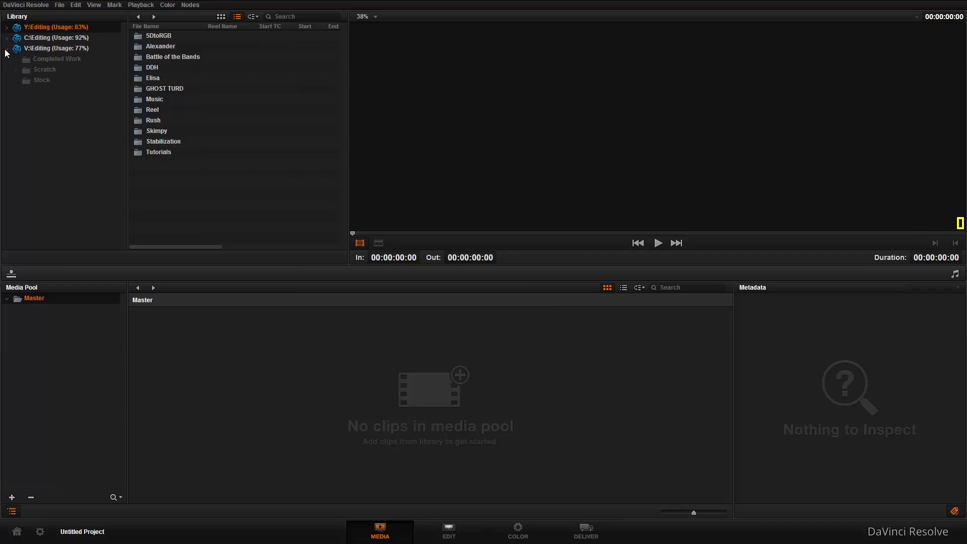
left_click(6, 38)
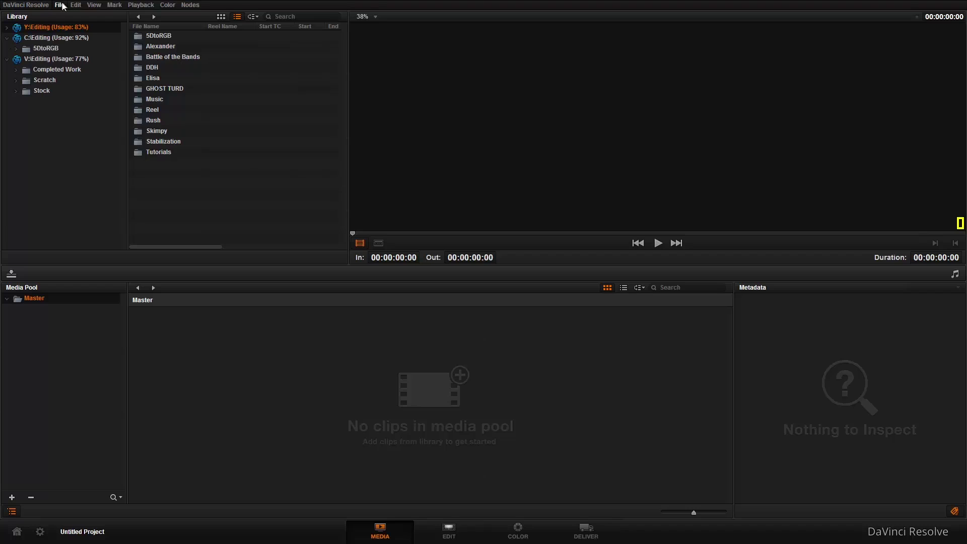
- Try to turn on automatic saving in the project settings
left_click(61, 5)
left_click(93, 177)
left_click(334, 278)
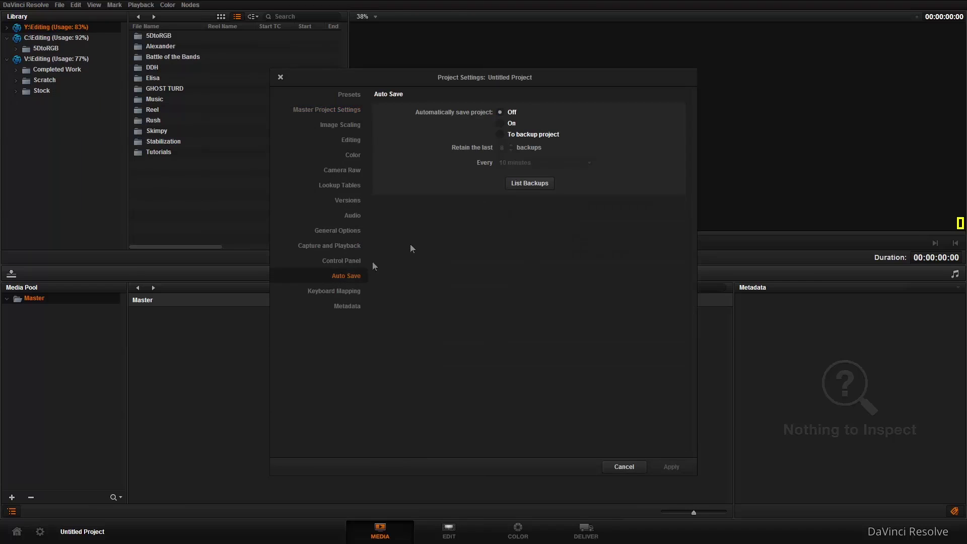
left_click(511, 123)
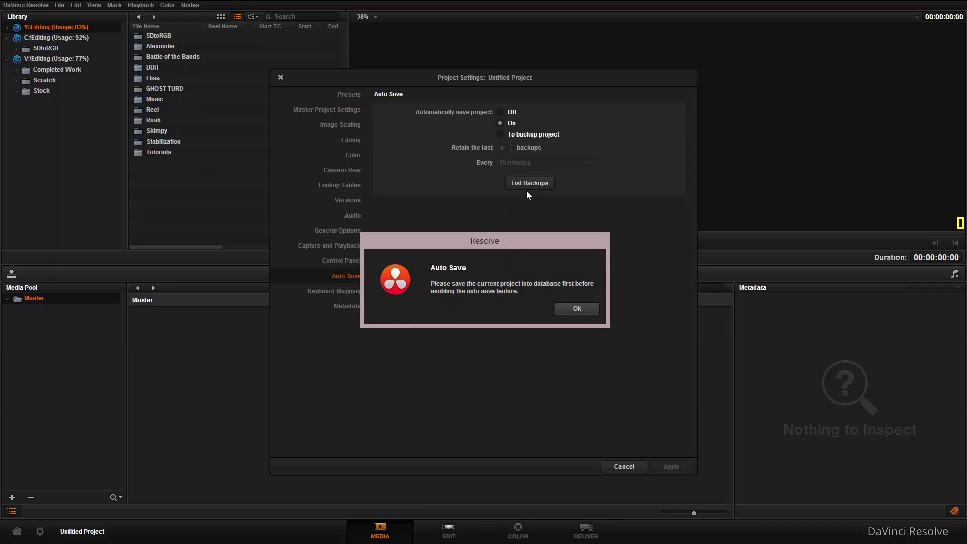
left_click(569, 306)
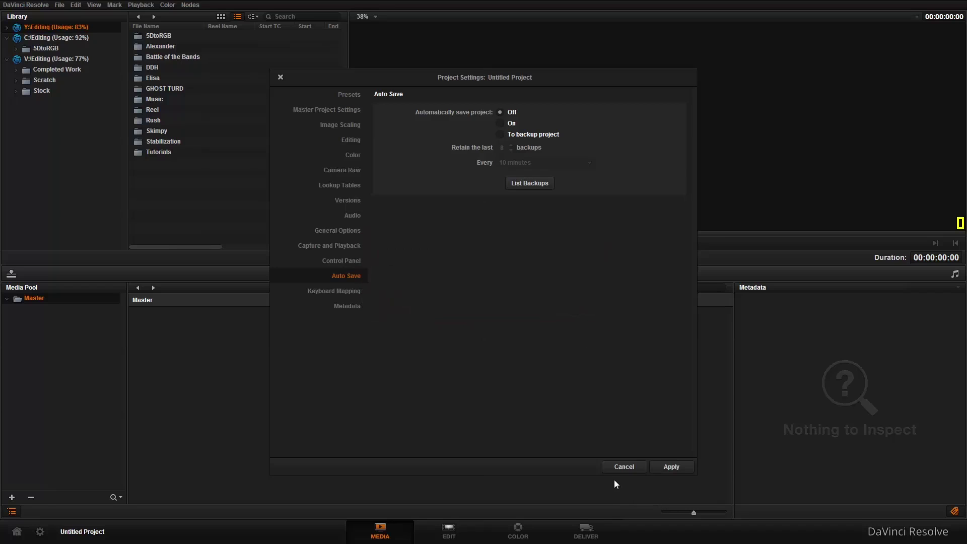
left_click(621, 468)
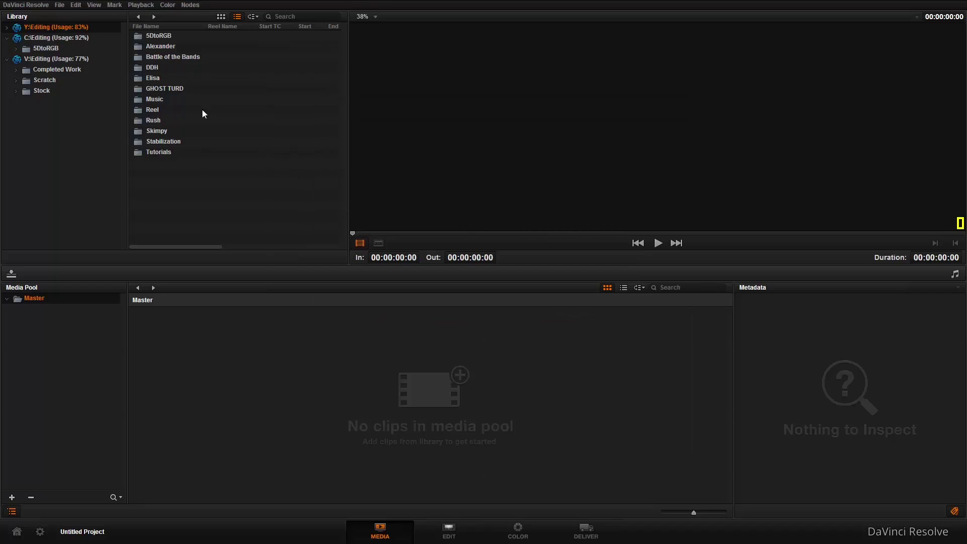
- Browse the library to Skimpy > Raja Ampat > Rangers > Day 1 GH2 and load 00003.MTS in the viewer
double_click(153, 131)
left_click(160, 36)
double_click(160, 36)
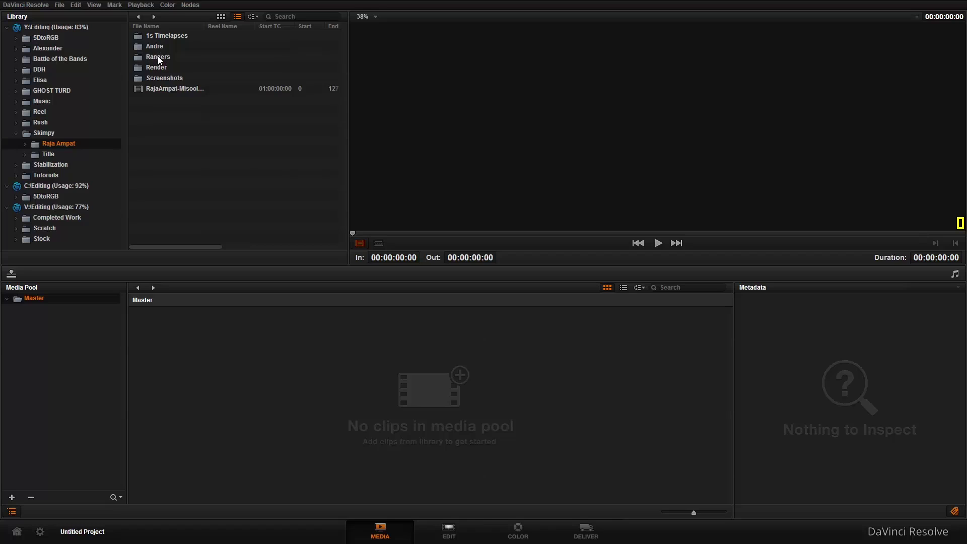
double_click(150, 57)
double_click(152, 36)
left_click(177, 78)
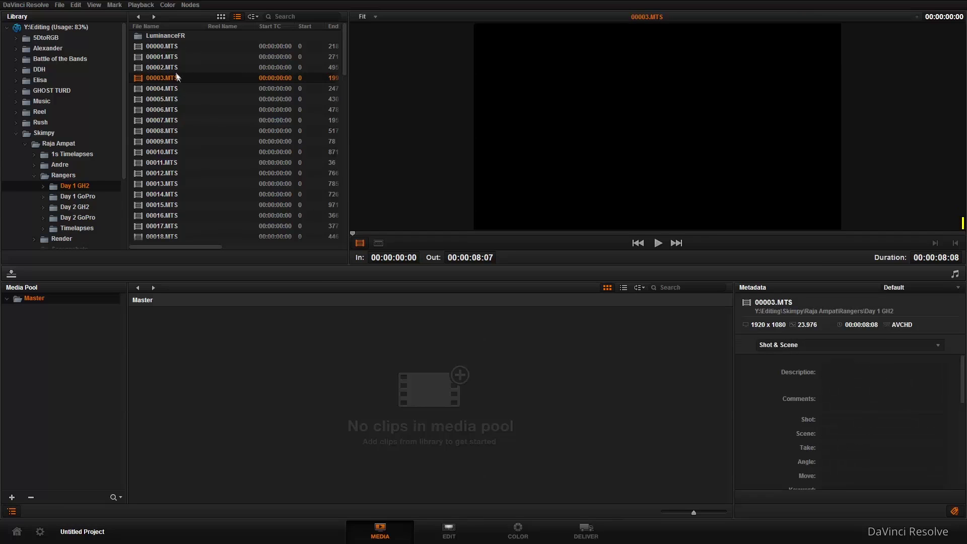
- Open the LuminanceFR subfolder and preview the beginning of 00000.mov in the viewer
double_click(165, 36)
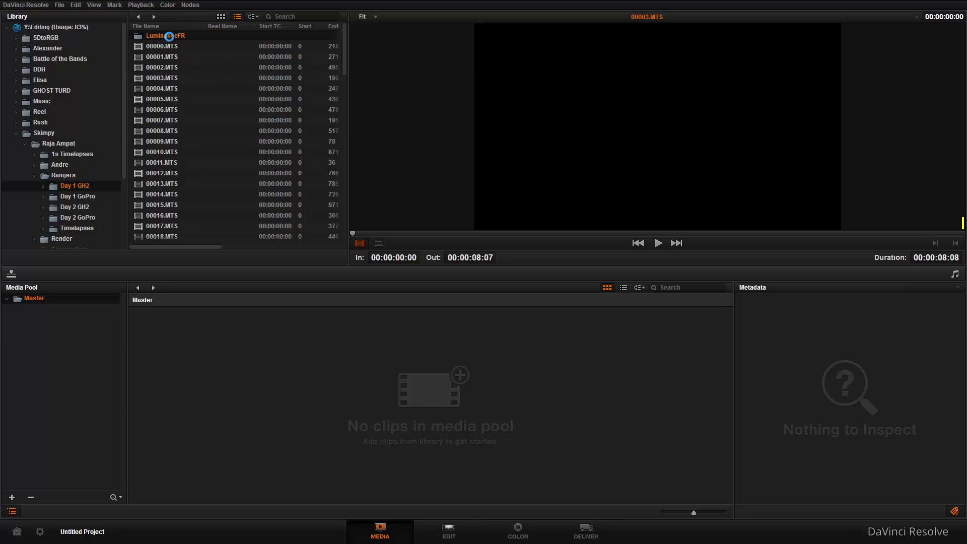
double_click(165, 35)
left_click(162, 36)
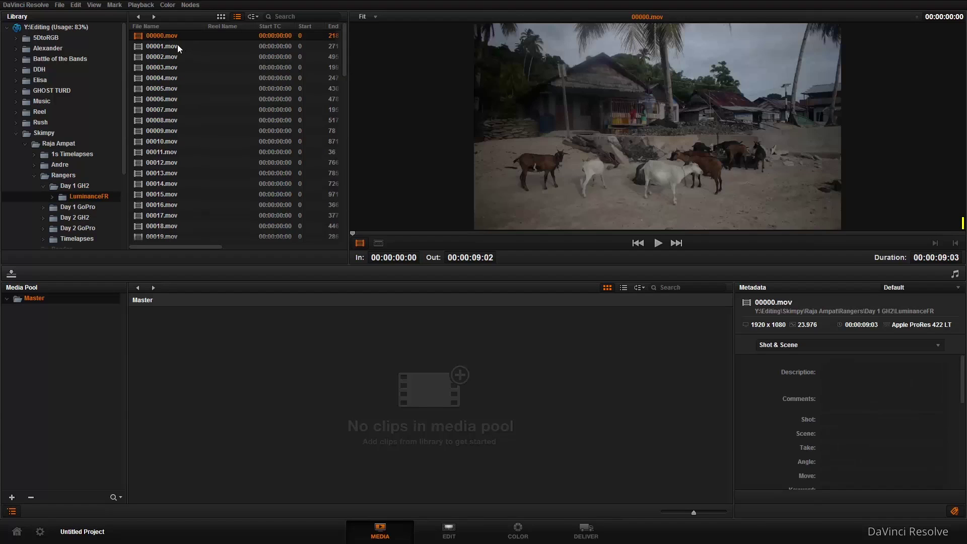
left_click(658, 243)
left_click(476, 234)
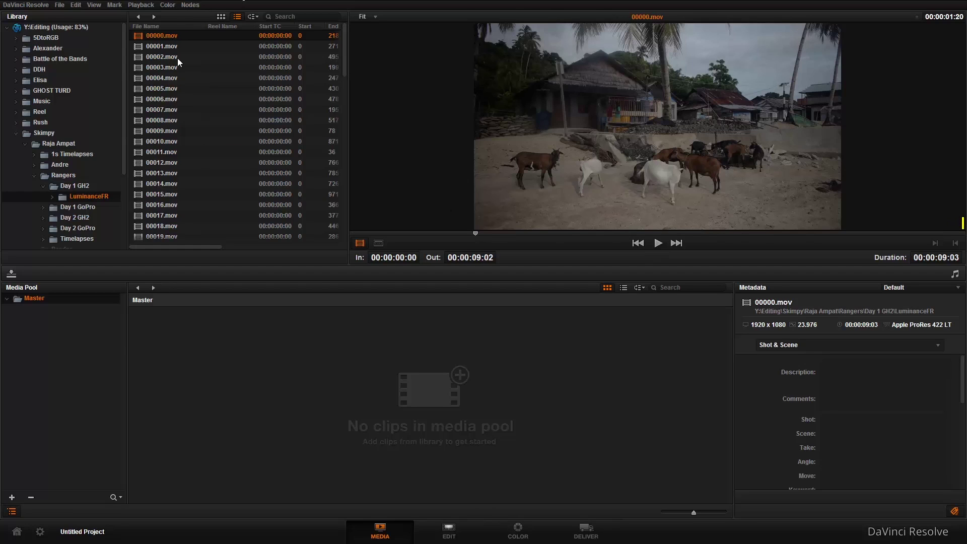
- Add 00000.mov to the media pool, changing the project's timeline frame rate and video format to match the clip
left_click_drag(276, 363, 276, 367)
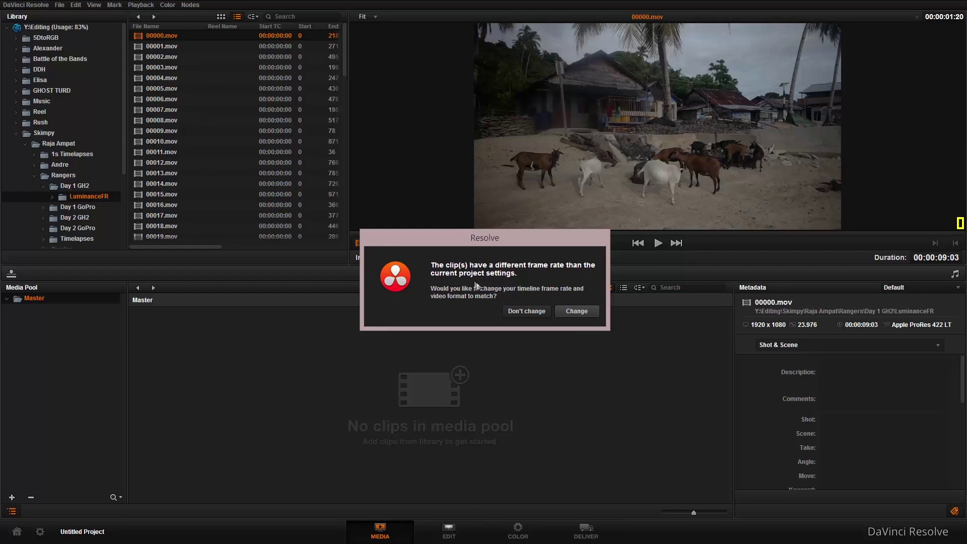
left_click(579, 312)
left_click(157, 341)
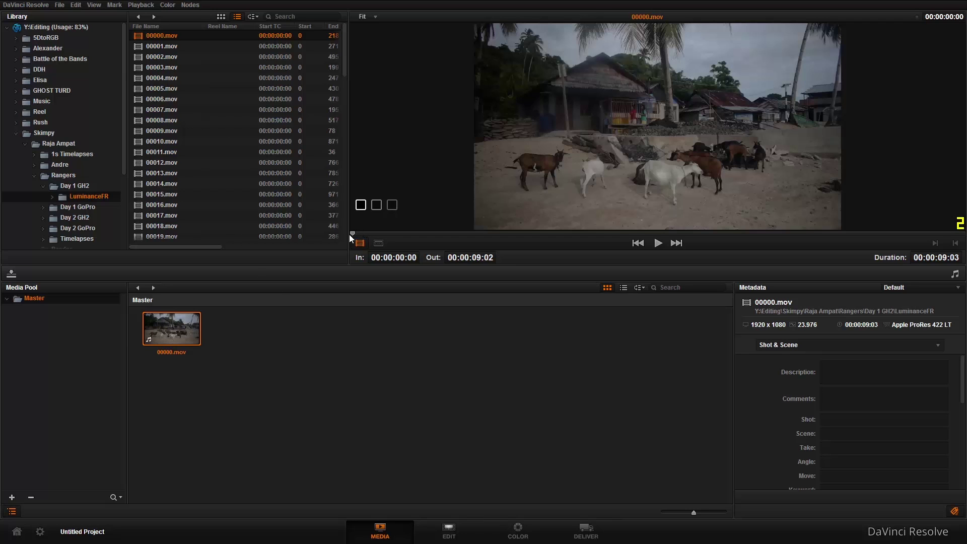
- Mark an in point at 00:00:02:13 and an out point at 00:00:05:19 on 00000.mov
left_click_drag(352, 236, 506, 246)
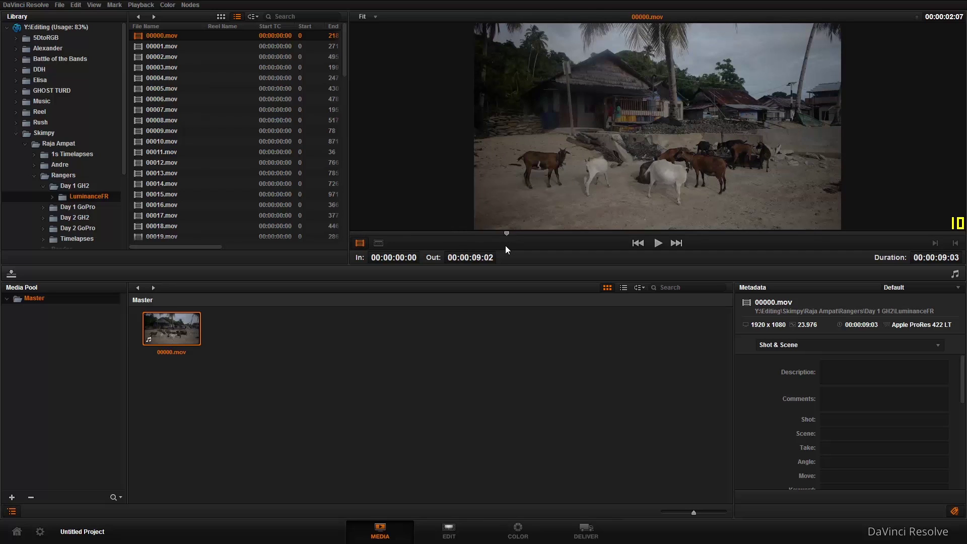
key("i")
key("o")
key("space")
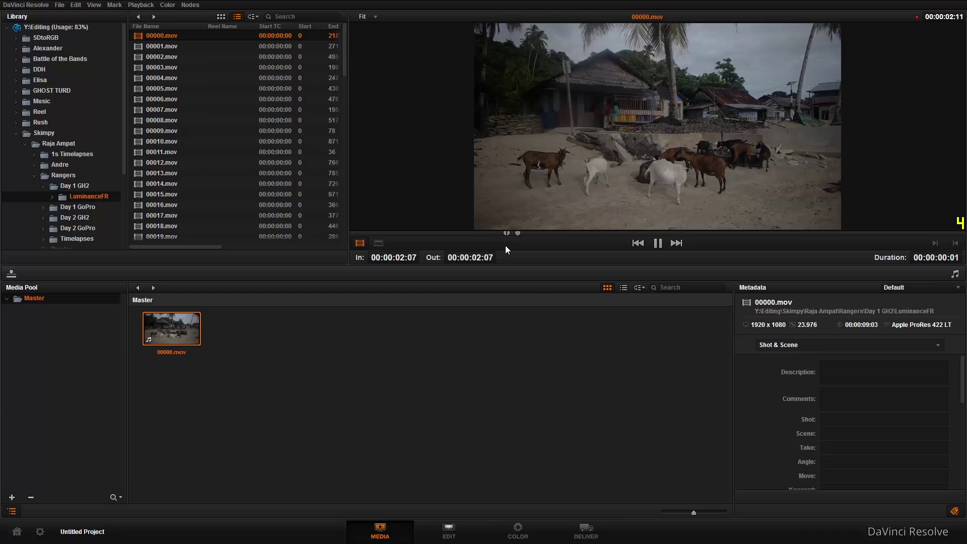
key("i")
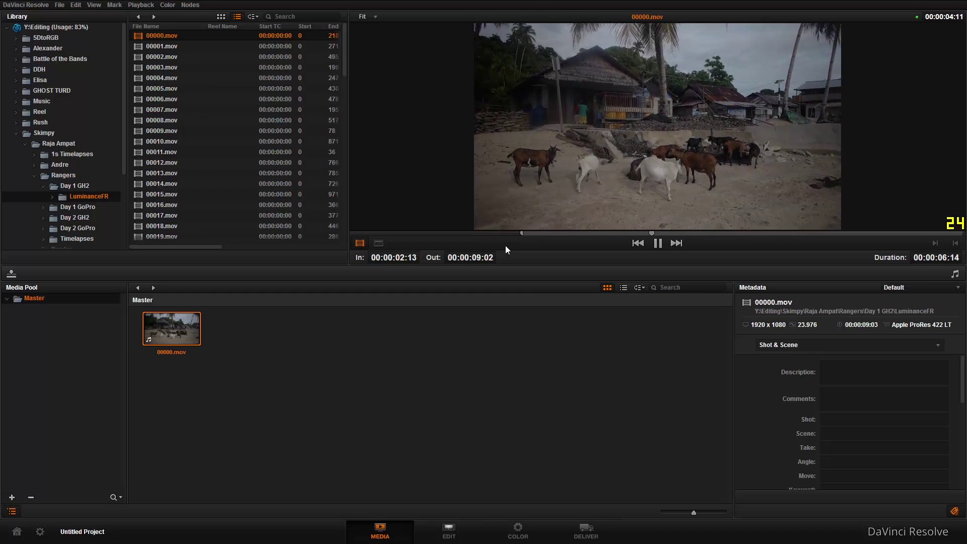
key("o")
key("space")
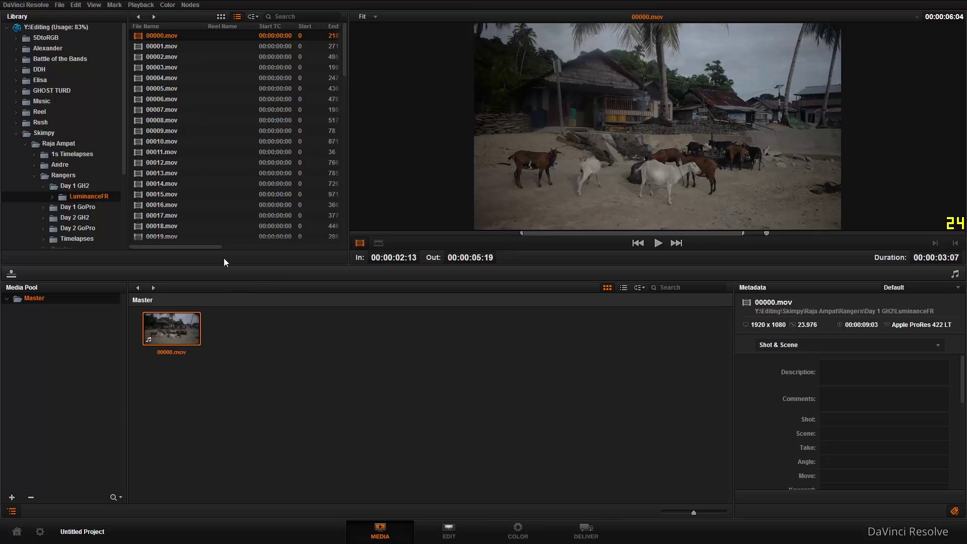
- Open the Edit page's media pool and try to place 00000.mov in the empty timeline
left_click(442, 538)
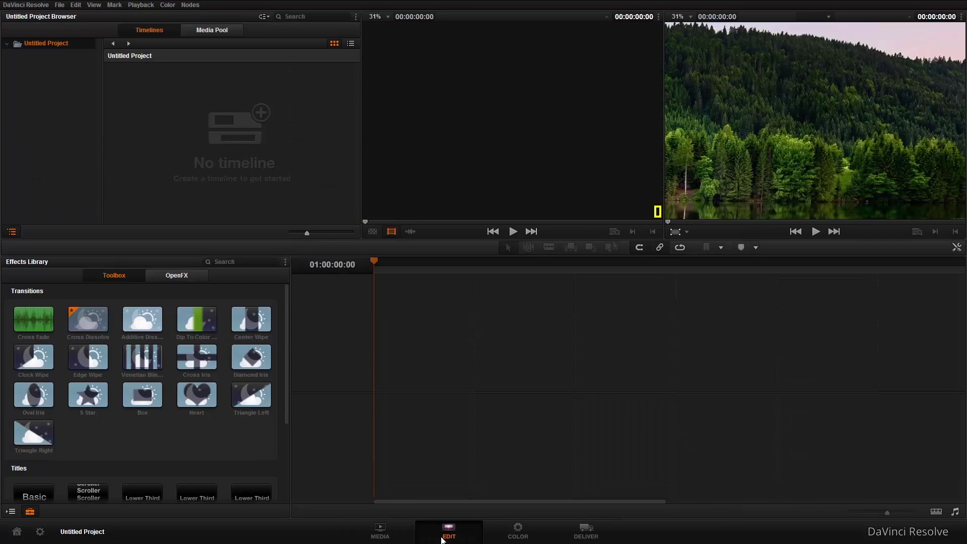
left_click(207, 29)
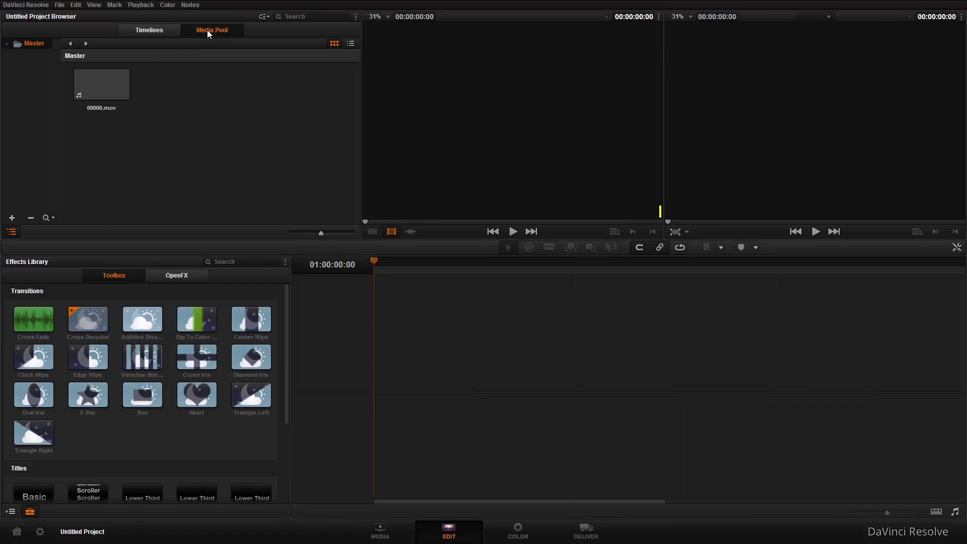
left_click(94, 97)
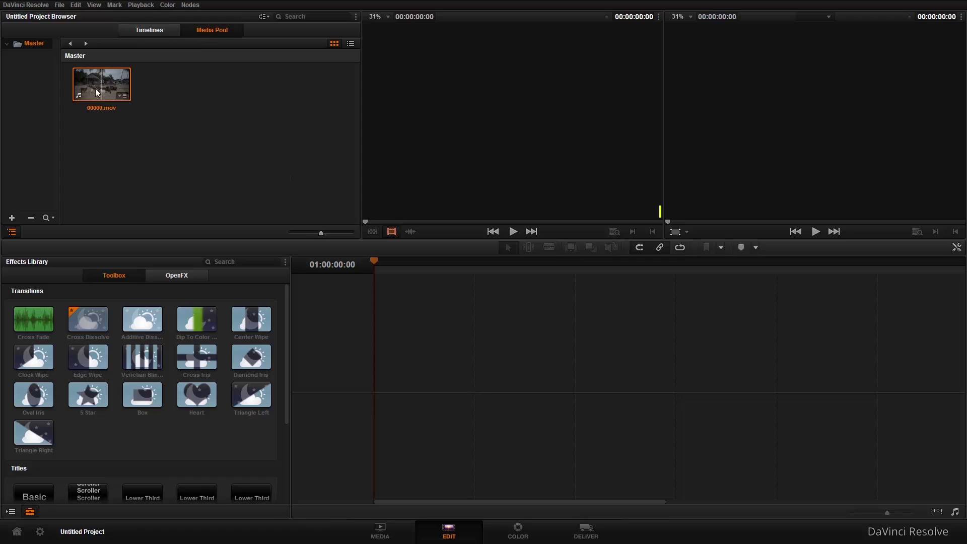
left_click_drag(91, 87, 374, 376)
- Return to the Media page and add 00001.mov, 00002.mov and 00003.mov from the LuminanceFR folder to the media pool
left_click(380, 532)
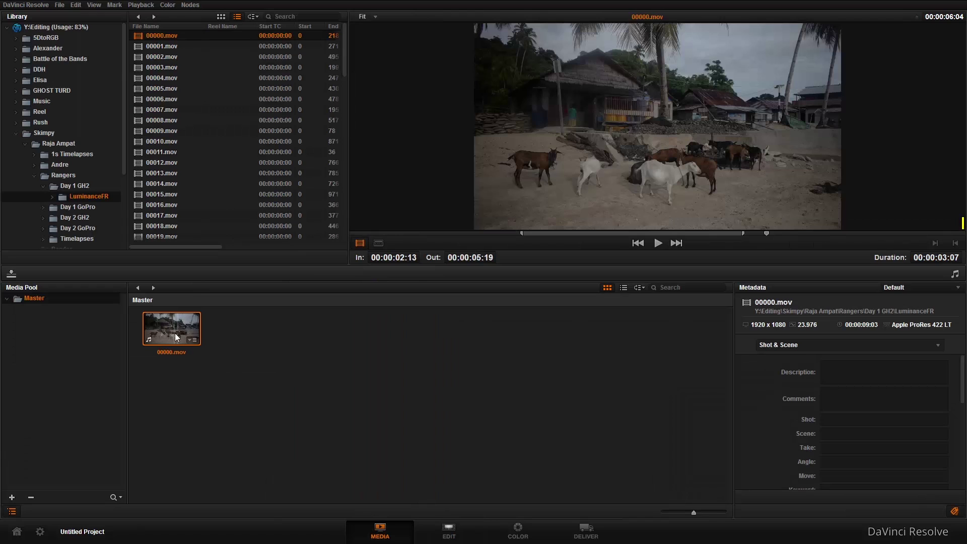
left_click(158, 46)
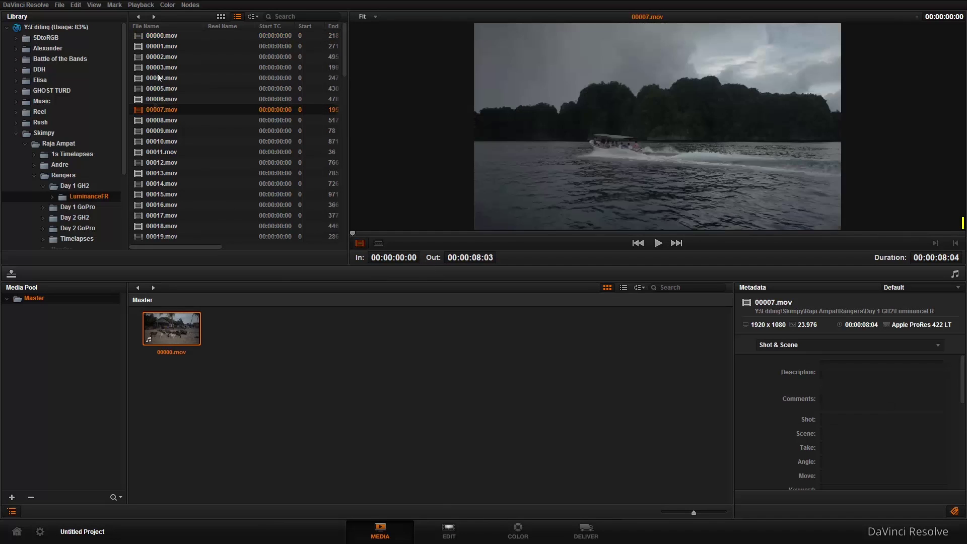
left_click_drag(158, 49, 241, 330)
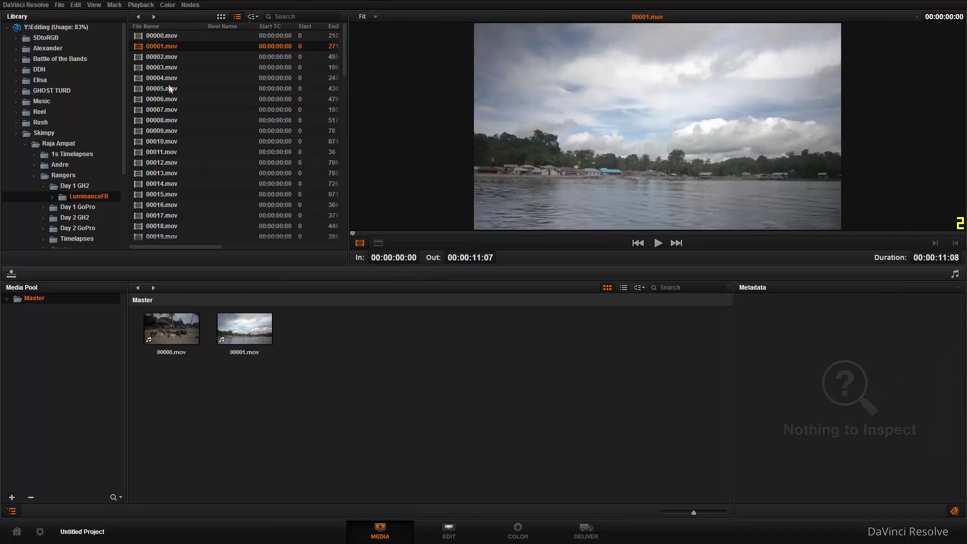
left_click(159, 57)
left_click_drag(362, 330, 346, 337)
left_click_drag(160, 70, 401, 353)
- Create a timeline named Guff from all four media pool clips, using their selected in and out marks
left_click_drag(470, 432, 133, 309)
right_click(162, 322)
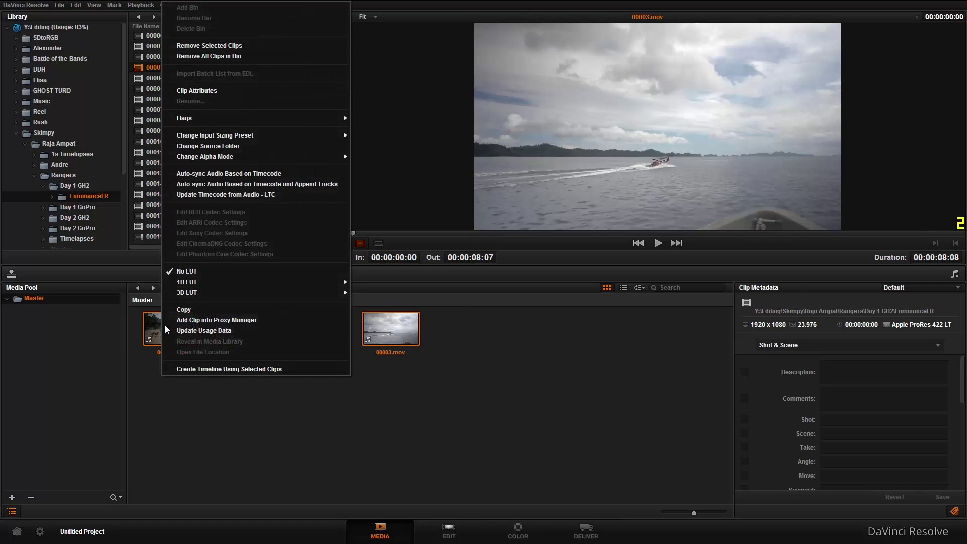
left_click(202, 368)
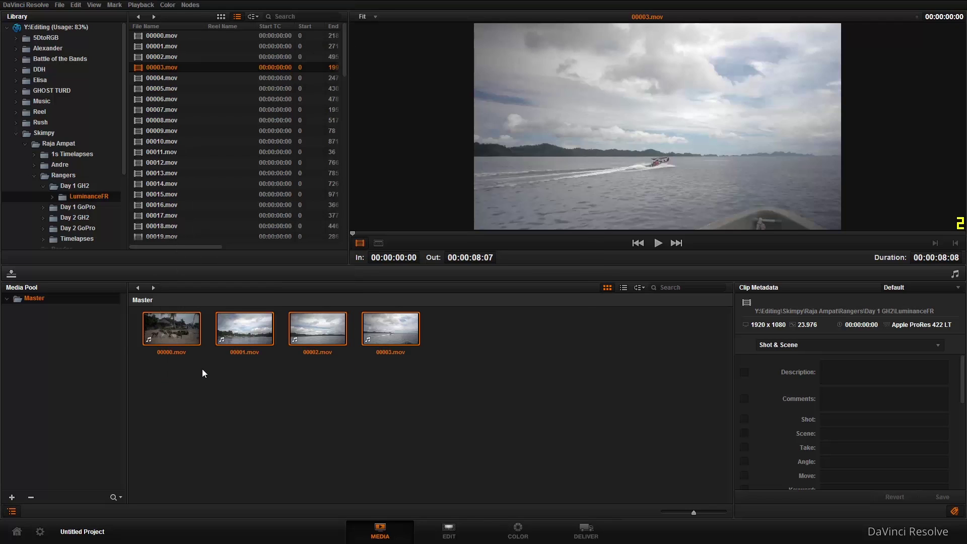
left_click_drag(501, 272, 346, 264)
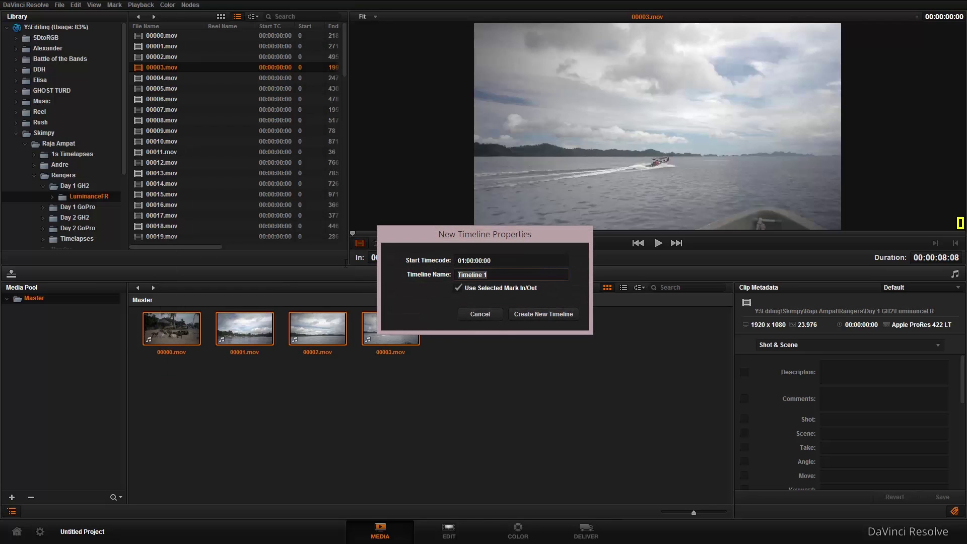
type("Guff")
left_click(528, 316)
- Open the Guff timeline on the Edit page and play the opening of its first clip
left_click(446, 530)
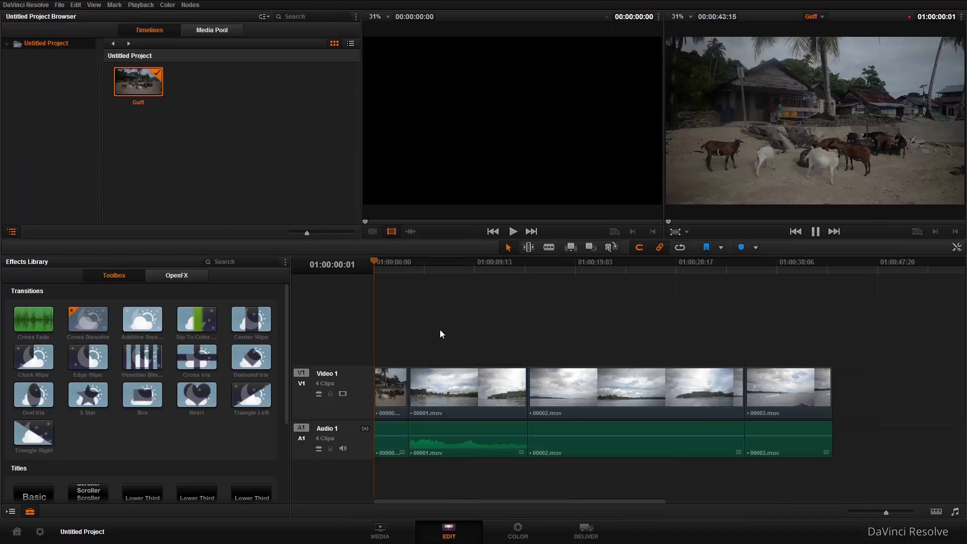
key("space")
key("space")
key("space")
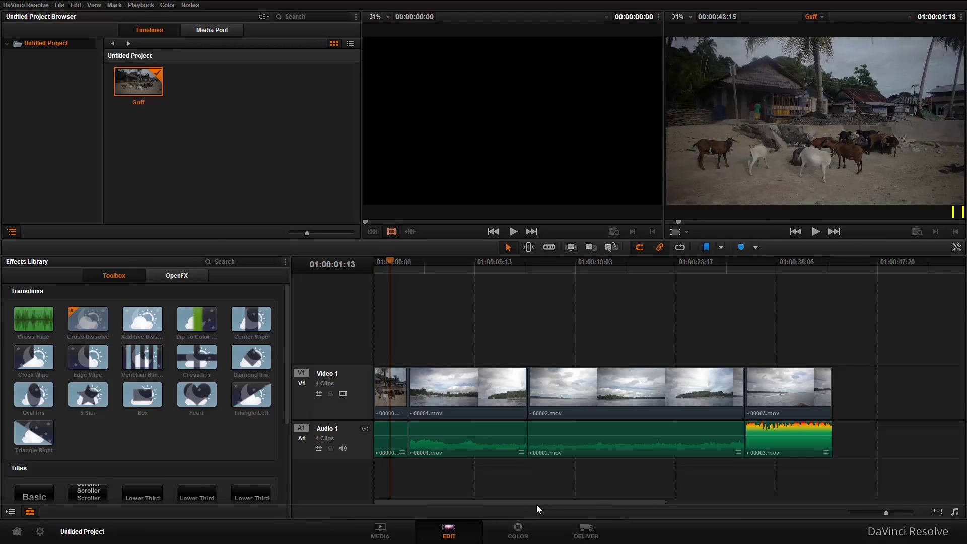
- View the Guff clips on the Color page, then return to the Edit page and play on into 00001.mov
left_click(505, 537)
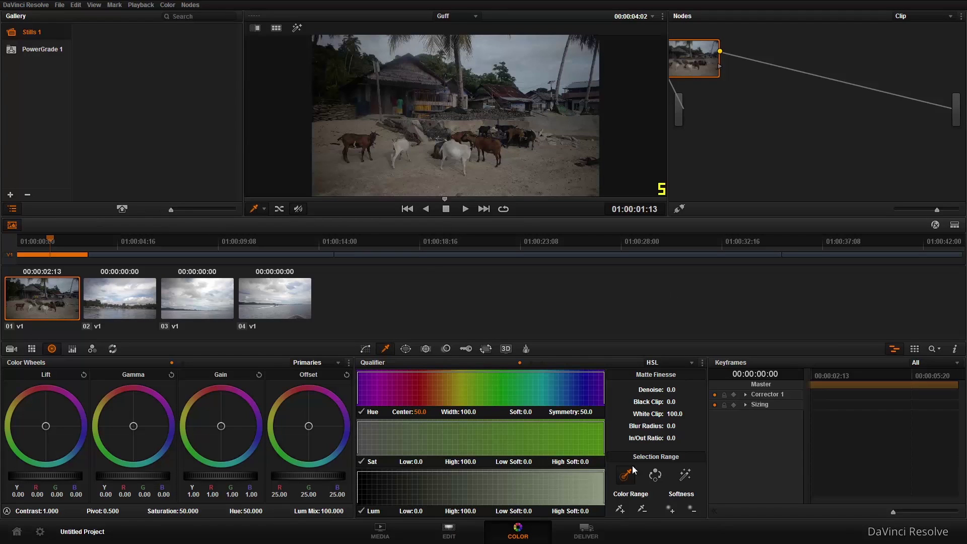
left_click(450, 535)
key("space")
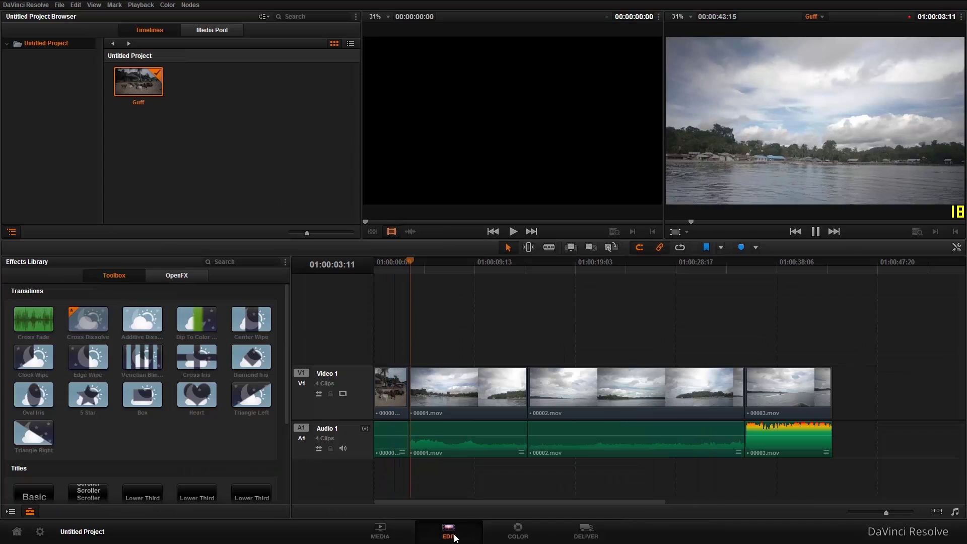
key("space")
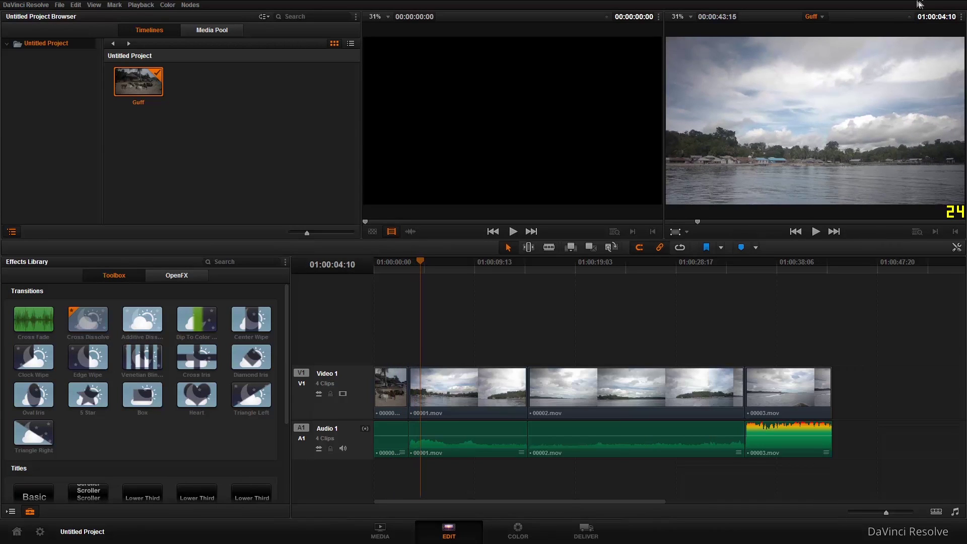
key("space")
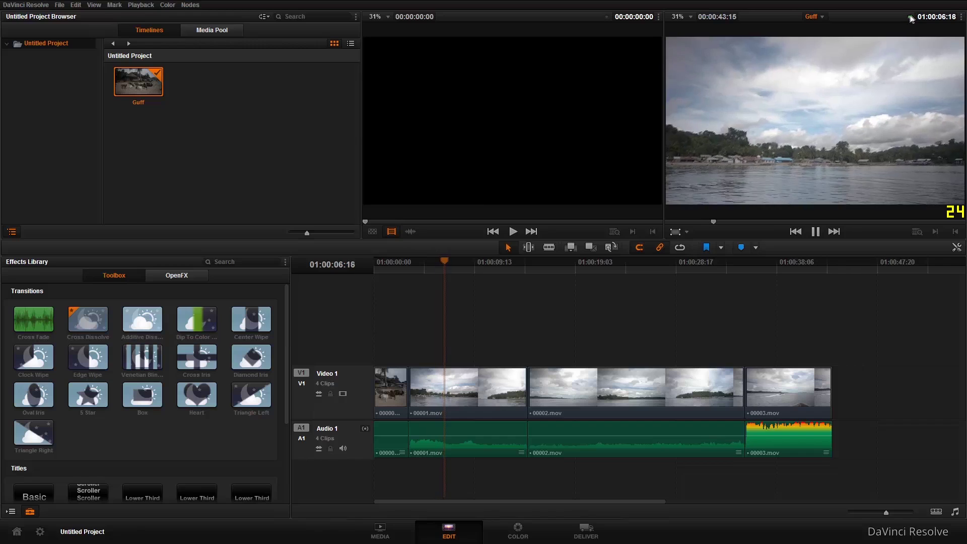
key("space")
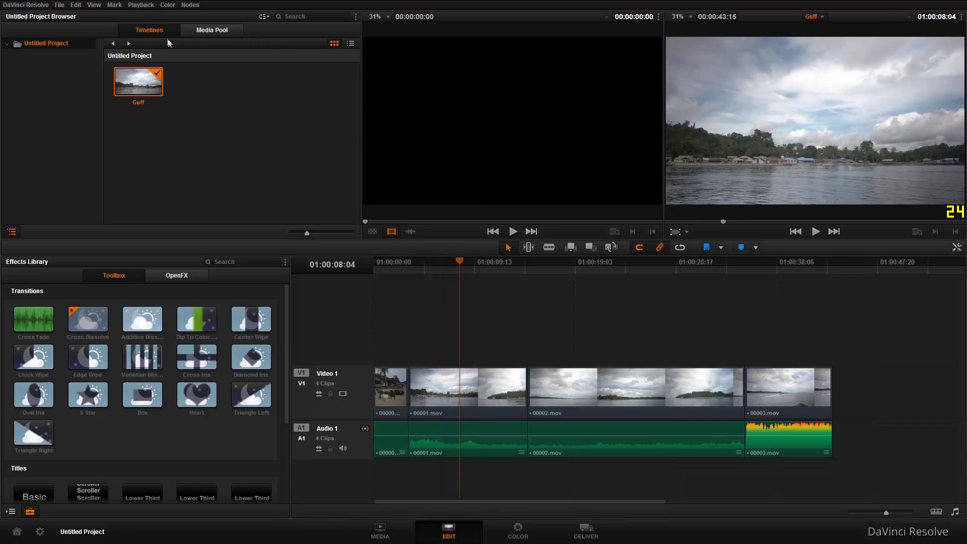
- Open the Tourism of East Misool project from the Project Manager without saving the current project
left_click(59, 5)
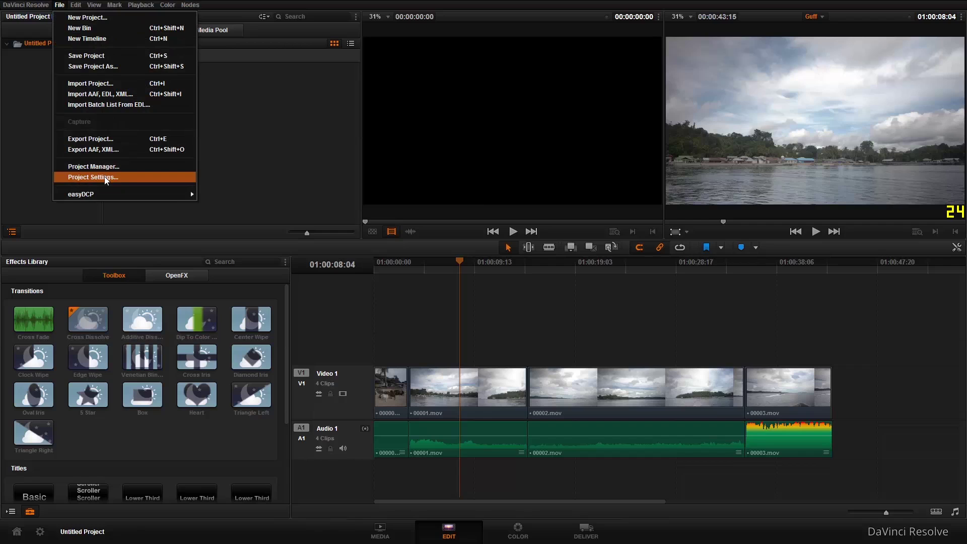
left_click(90, 165)
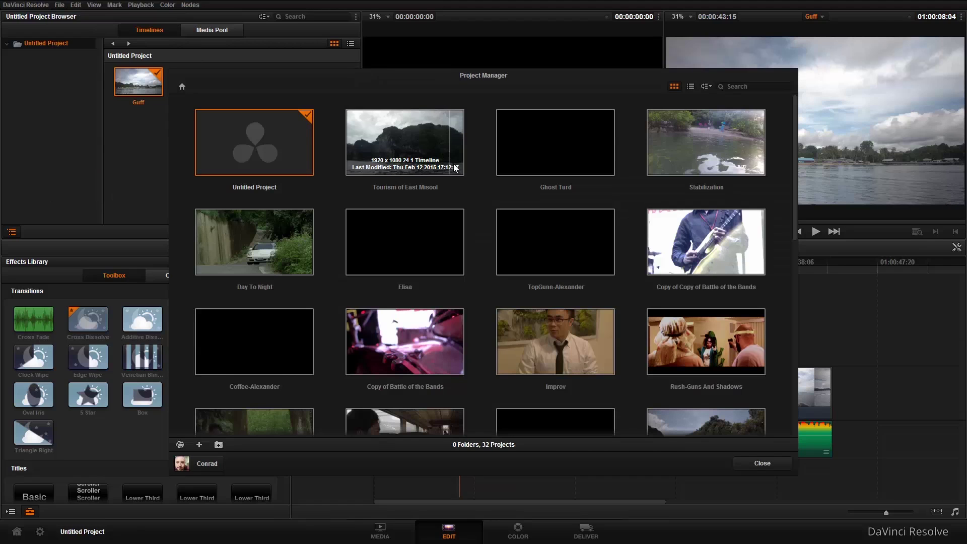
double_click(426, 164)
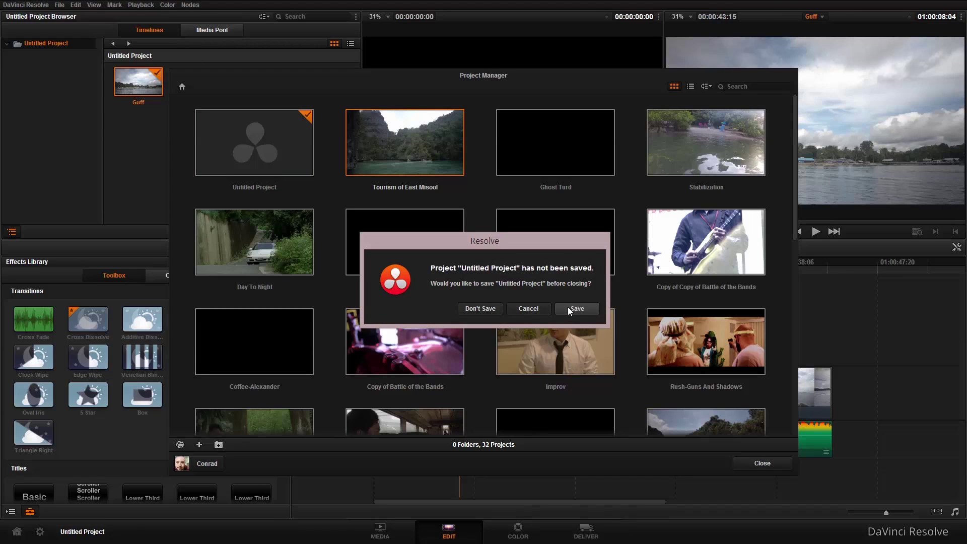
left_click(488, 309)
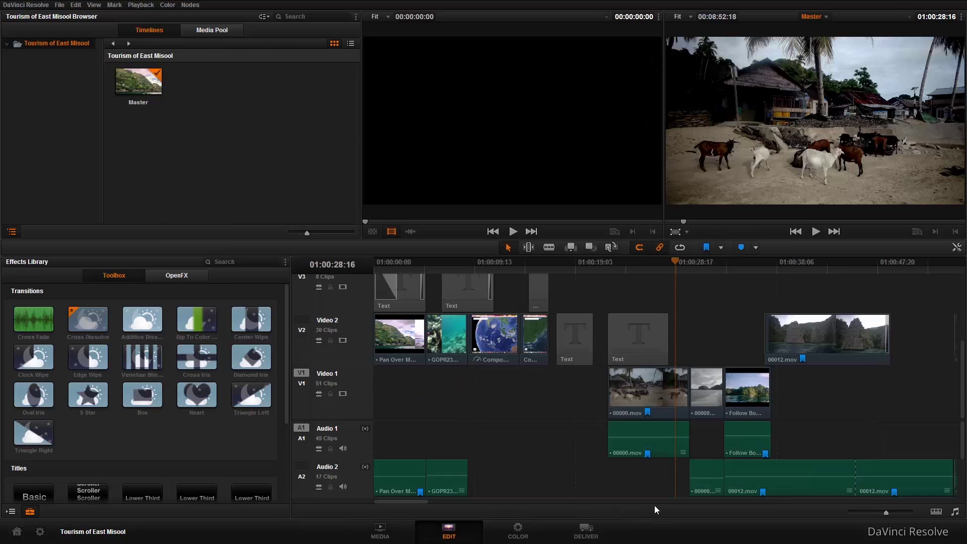
- Play the jellyfish clip GOPR2800_CINEC_ProRes422.mov in the Master timeline from 01:03:20:03
left_click_drag(391, 500, 577, 477)
left_click(531, 274)
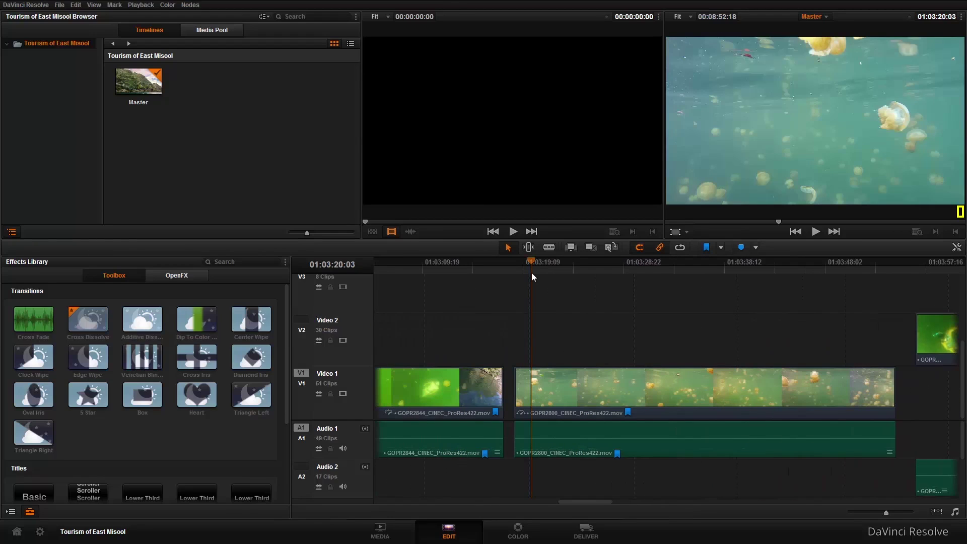
key("space")
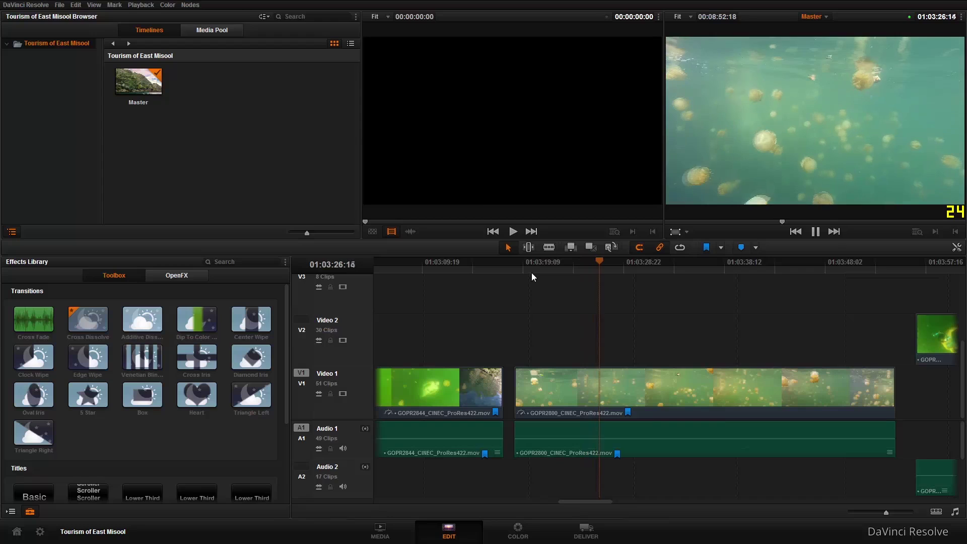
key("space")
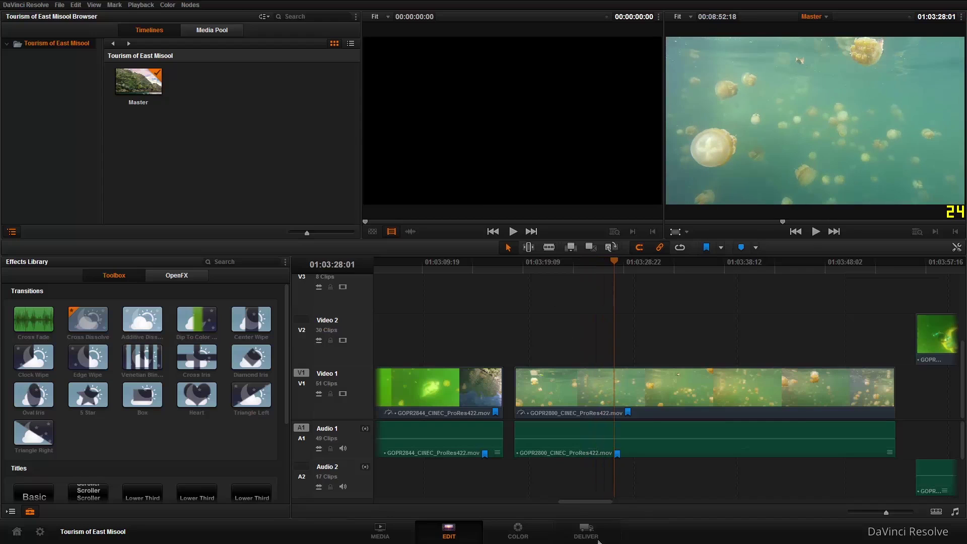
- Browse the project's bins on the Media page and load Christmas Rock.mxf from the Timelapses bin in the viewer
left_click_drag(571, 504, 343, 522)
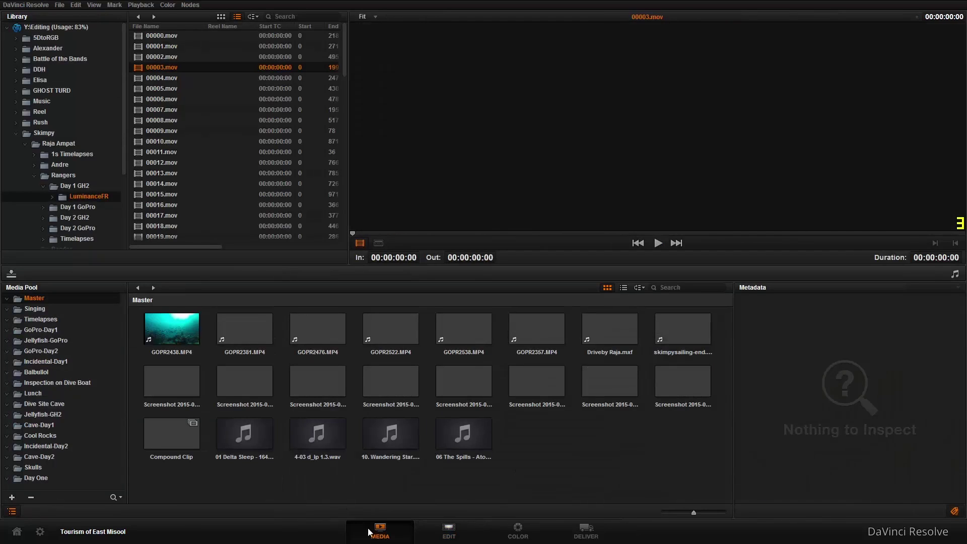
left_click(352, 529)
left_click_drag(171, 332, 38, 311)
left_click(38, 321)
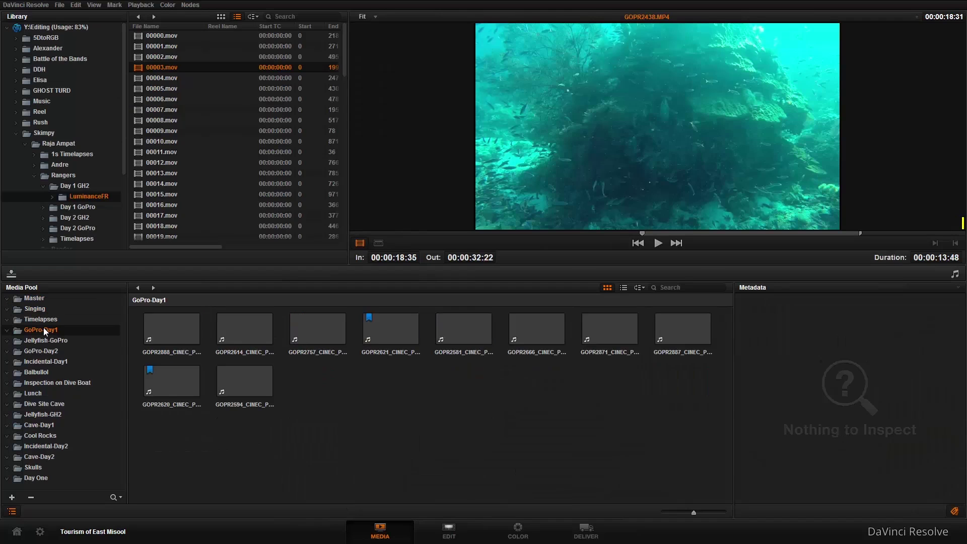
left_click(183, 332)
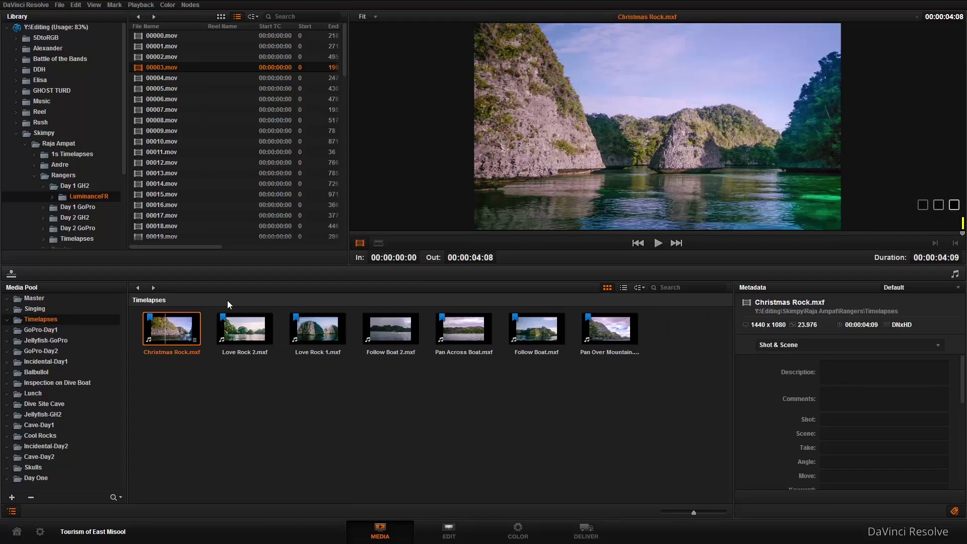
- Mark an in point at 00:00:00:06 and an out point at 00:00:03:16 on Christmas Rock.mxf
left_click(388, 233)
key("i")
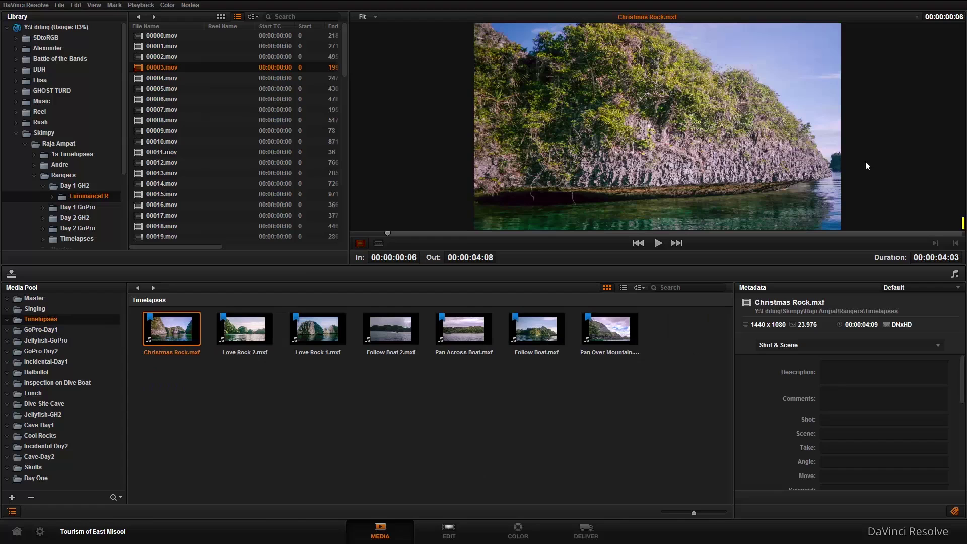
left_click(870, 234)
key("o")
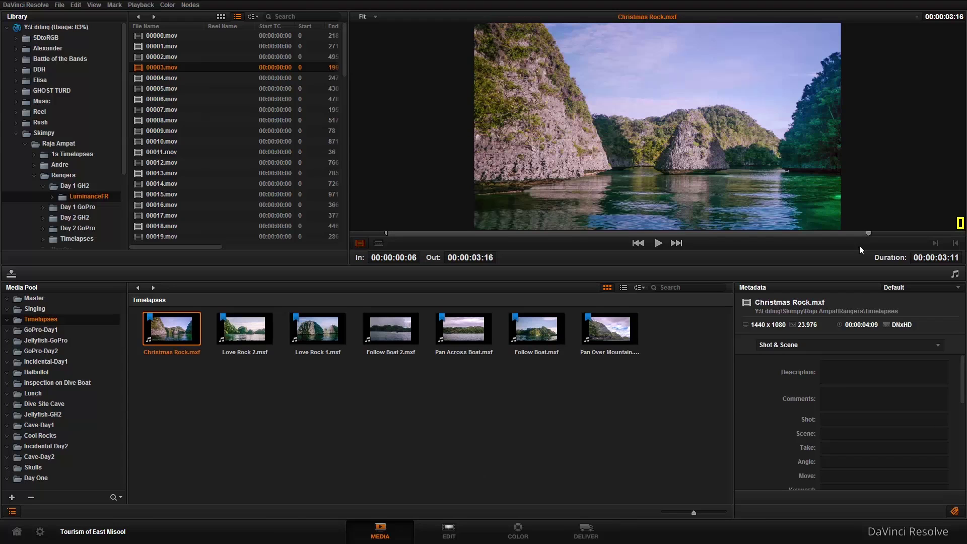
- Create a timeline named Timelapse from all the clips in the Timelapses bin, using their selected in and out marks
left_click_drag(667, 397, 285, 351)
right_click(170, 334)
left_click(210, 372)
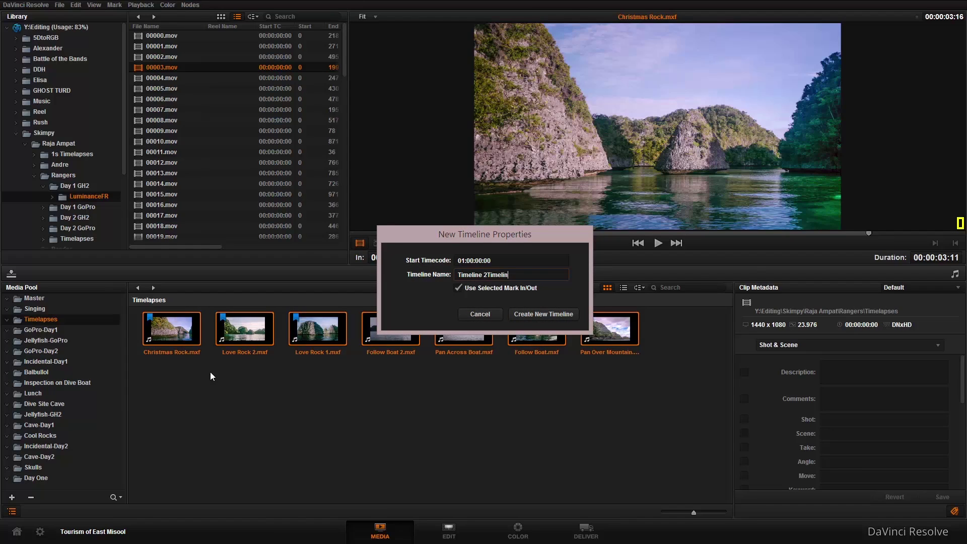
type("Timelapse")
key("Return")
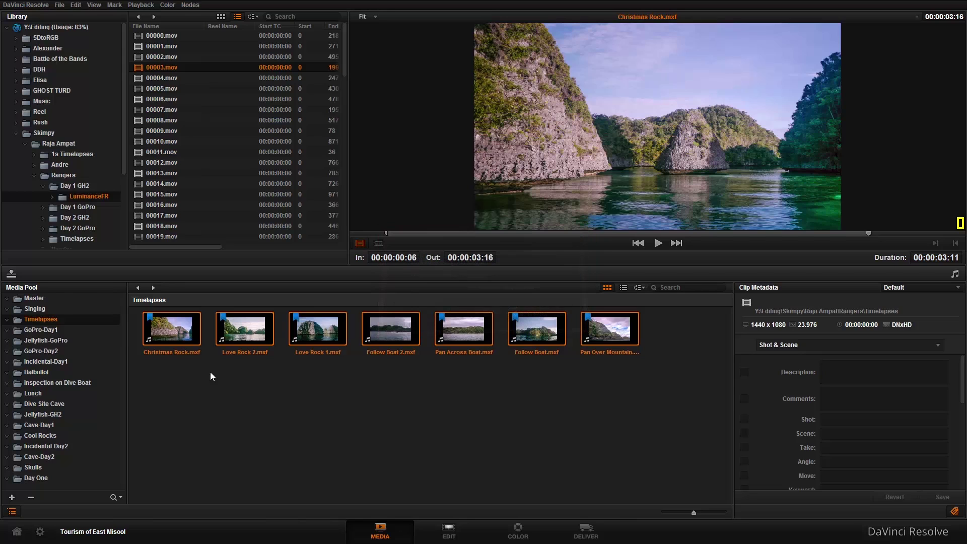
- Open the Timelapse timeline on the Edit page and play its first clip
left_click(449, 529)
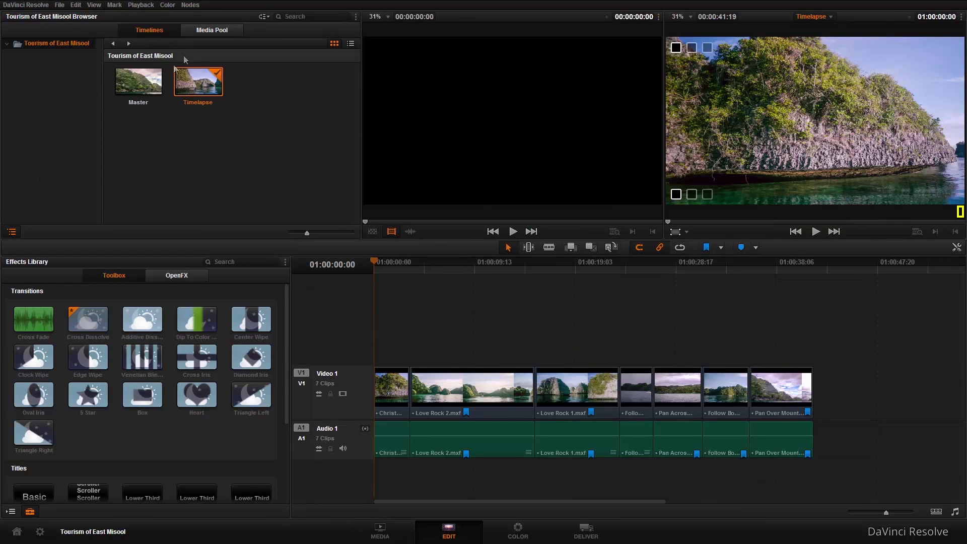
key("space")
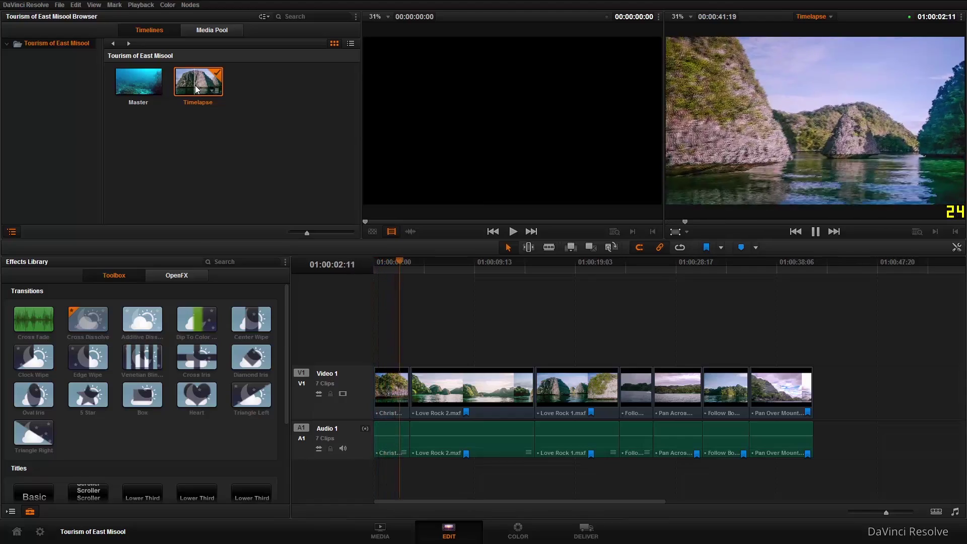
key("space")
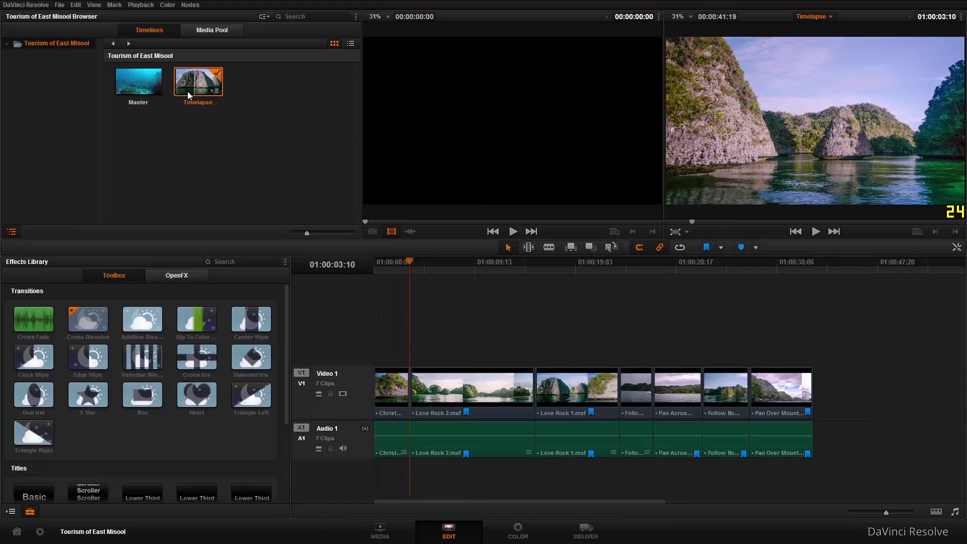
- Switch back to the Master timeline and show the media pool's Timelapses bin on the Edit page
left_click(141, 88)
double_click(139, 83)
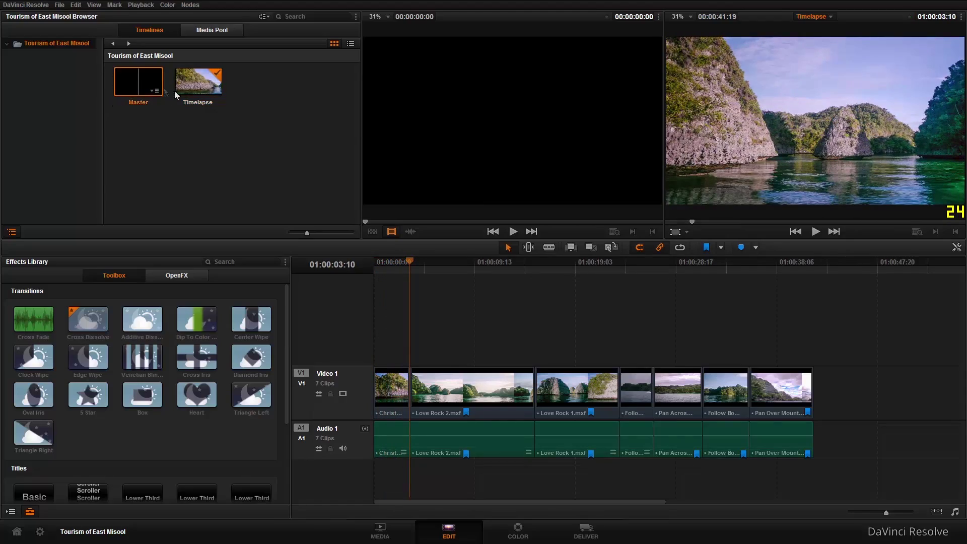
left_click(213, 32)
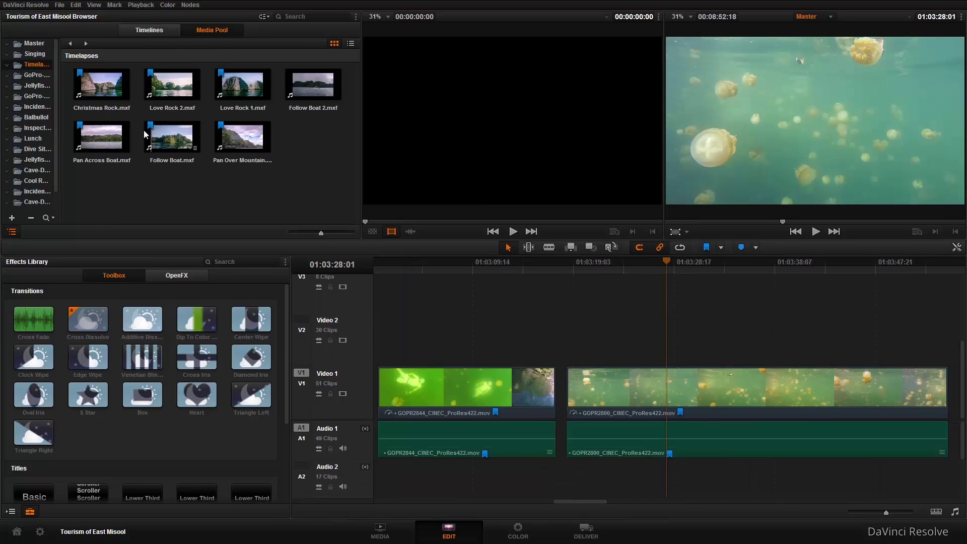
- Show the clips of the GoPro-Day1 bin in the media pool
left_click(163, 31)
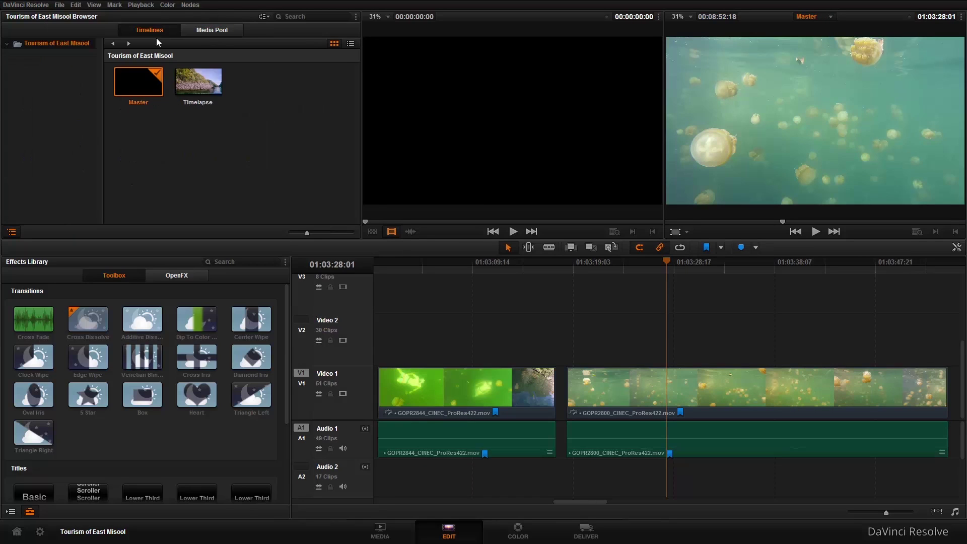
left_click(205, 31)
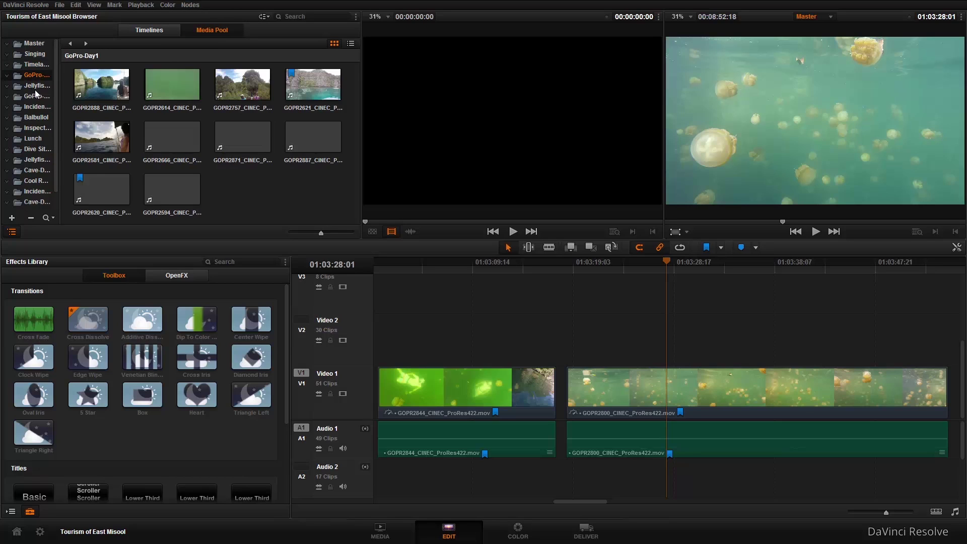
left_click_drag(585, 501, 325, 476)
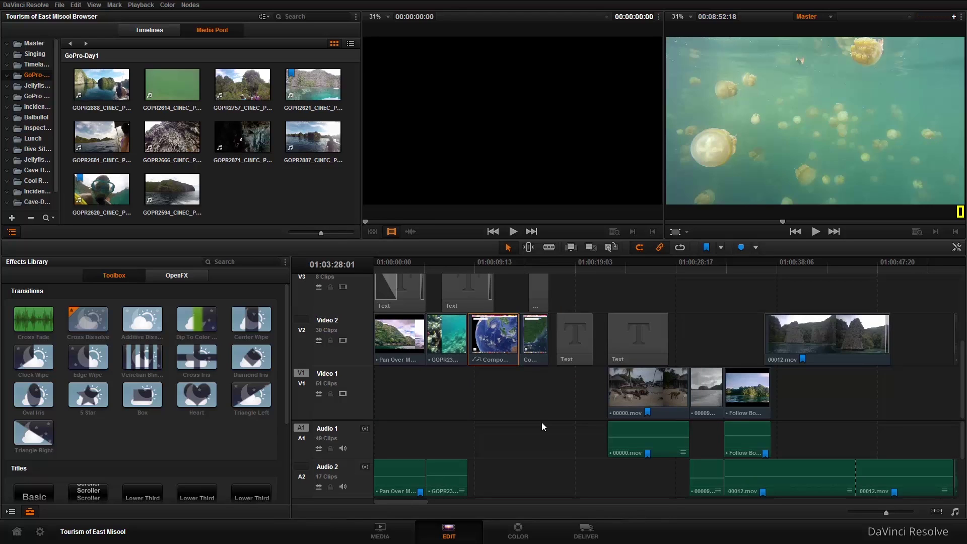
- Select the GOPR2800_CINEC_ProRes422.mov clip in the Master timeline and view the available flag colours
left_click_drag(888, 513, 894, 513)
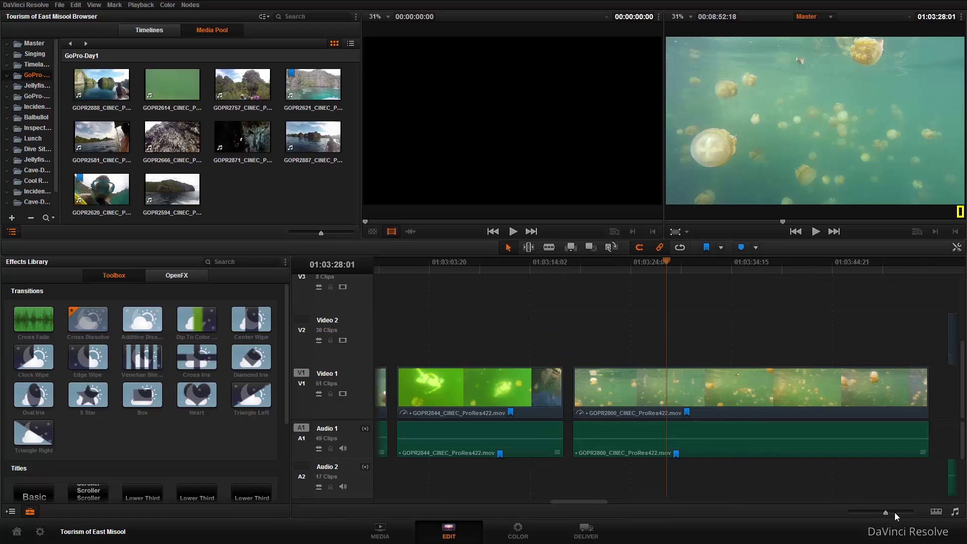
left_click(491, 386)
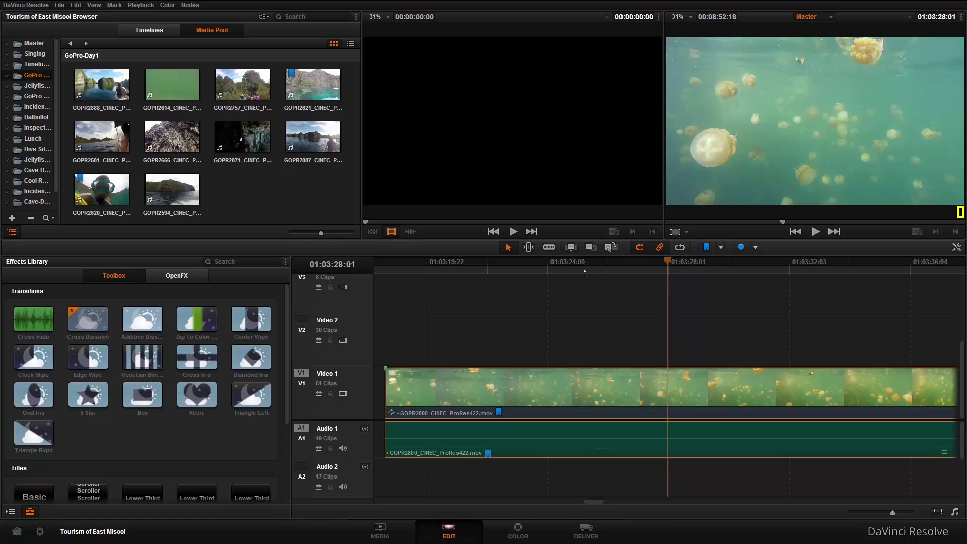
left_click(721, 248)
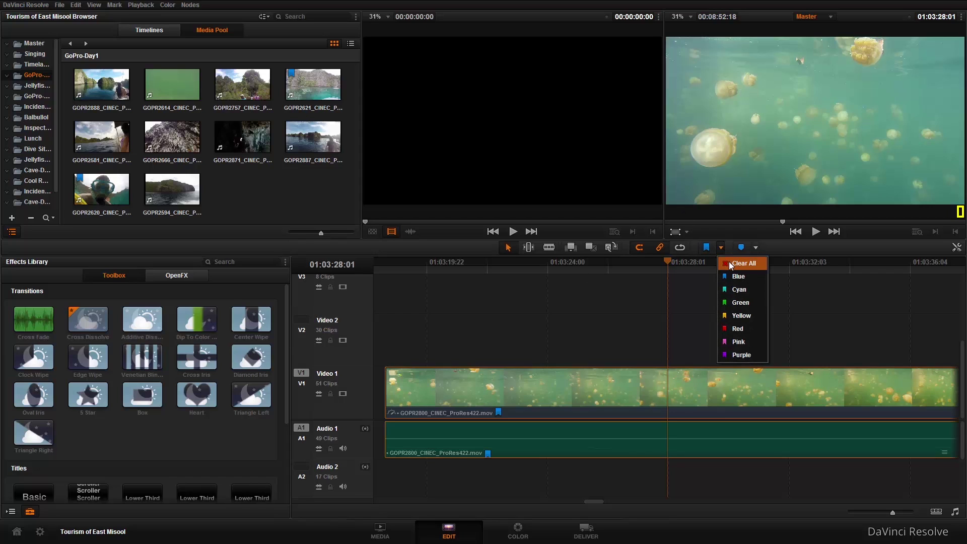
left_click(729, 261)
key("m")
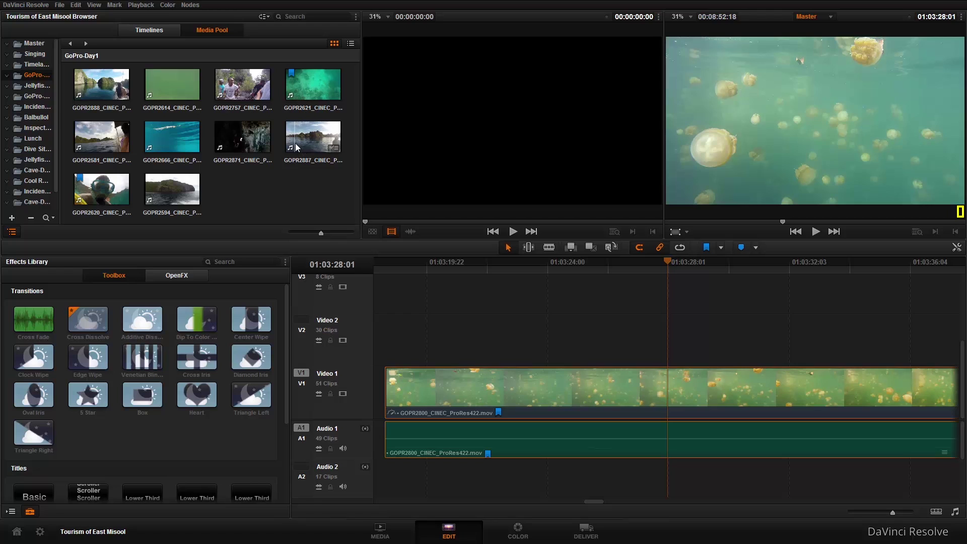
- Insert GOPR2887_CINEC_ProRes422.mov into the Master timeline at 01:00:05:00, between Pan Over Mountain.mxf and GOPR2381.MP4
left_click_drag(603, 501, 336, 480)
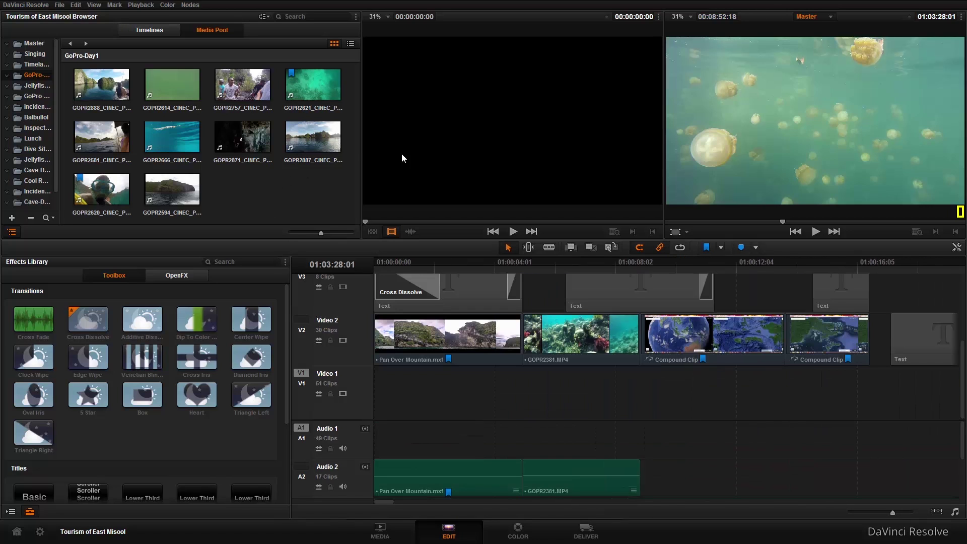
left_click(538, 270)
left_click(525, 271)
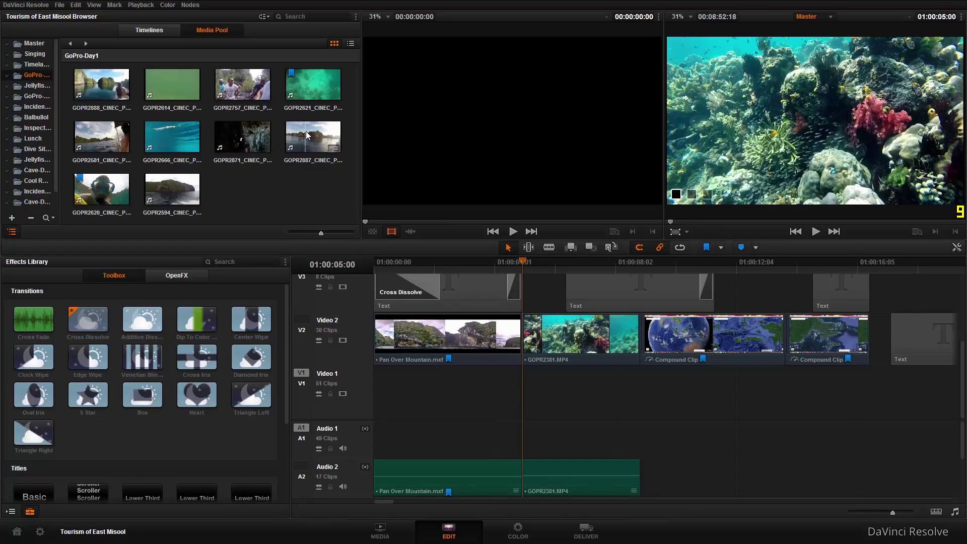
double_click(330, 140)
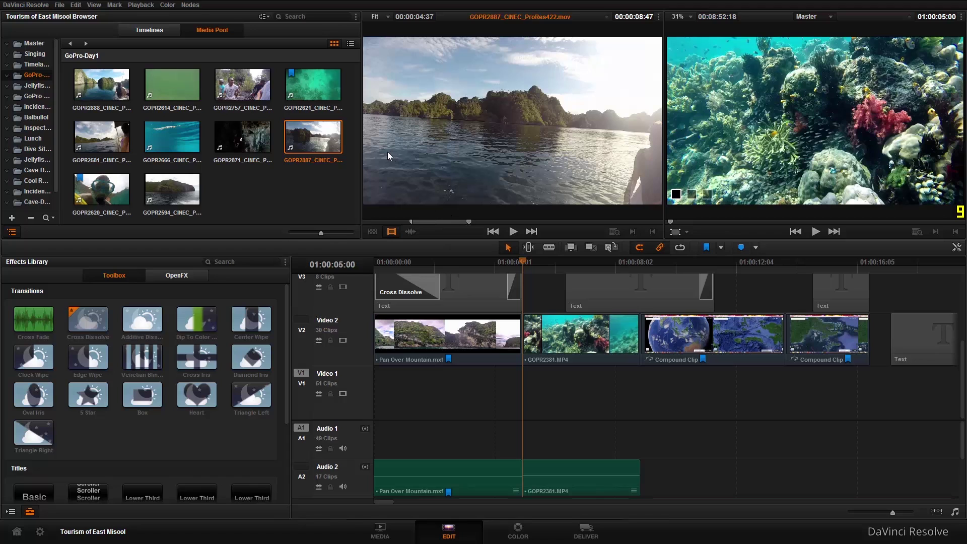
left_click_drag(328, 144, 874, 44)
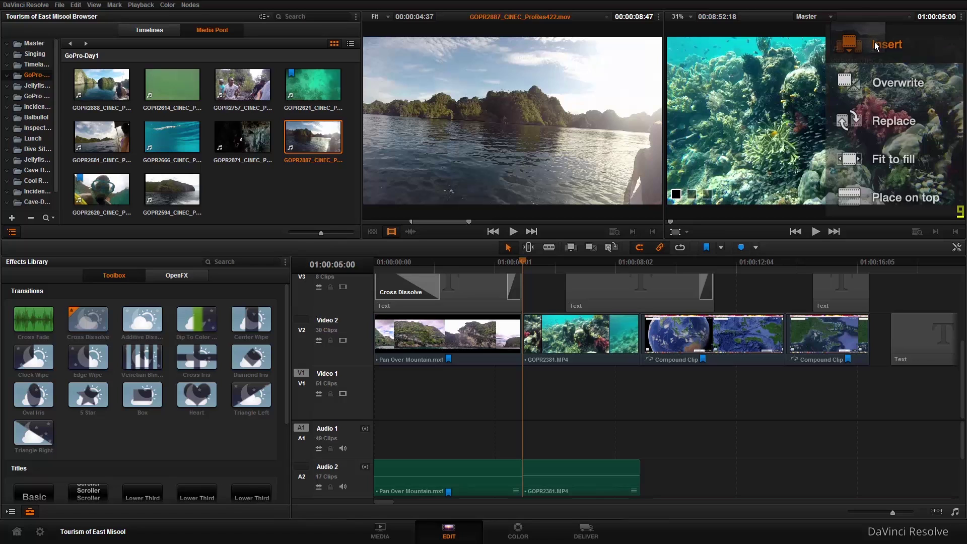
left_click_drag(875, 44, 876, 45)
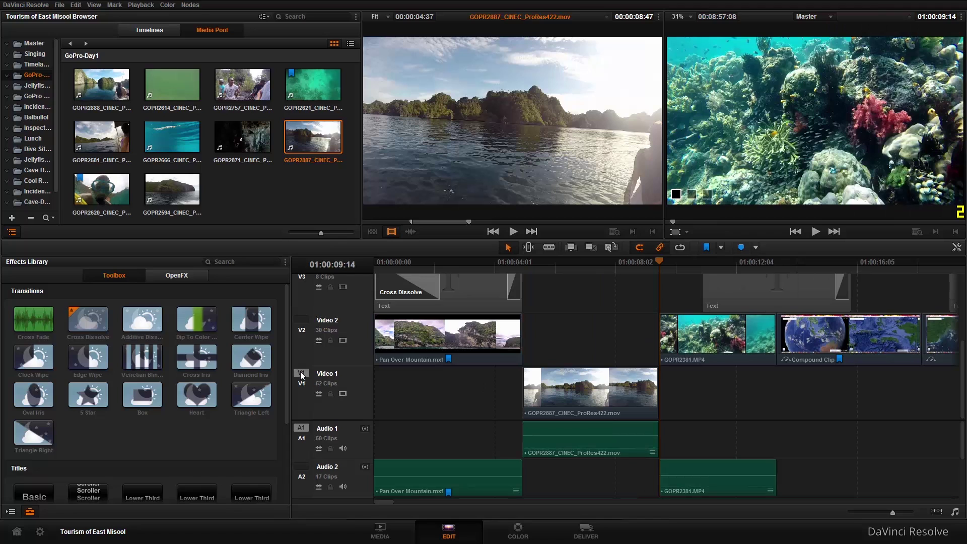
- Play the Master timeline from 01:00:04:12 across the inserted GOPR2887 clip
left_click(509, 266)
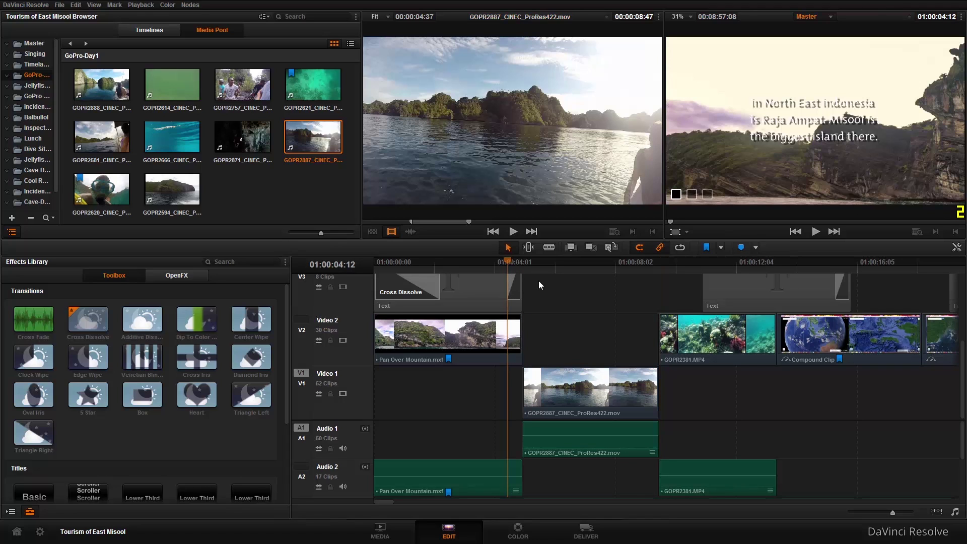
key("space")
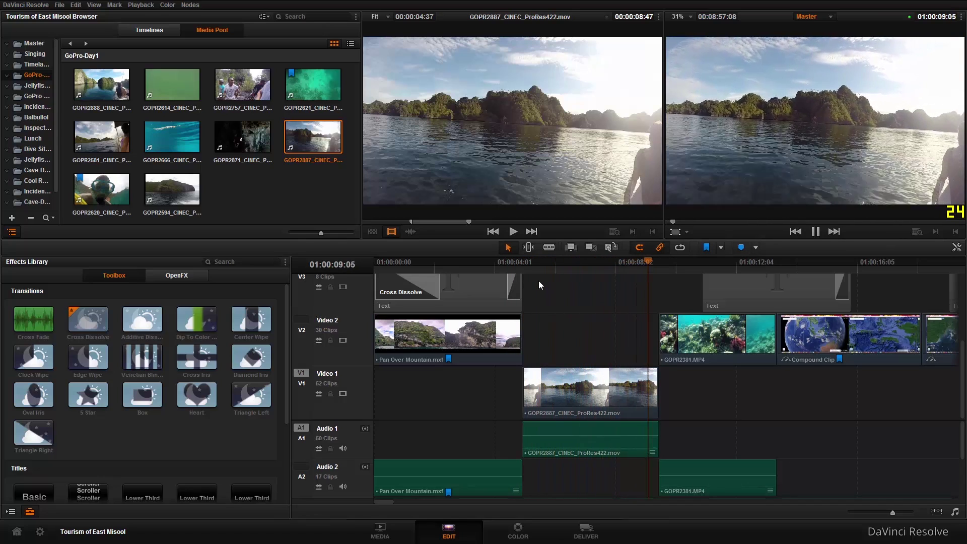
key("space")
- Shorten the end of the inserted GOPR2887 clip by about 2 seconds in Trim Edit Mode, rippling the following clips
mouse_move(578, 263)
left_mouse_down()
mouse_move(558, 265)
mouse_move(585, 264)
left_mouse_up()
left_click_drag(656, 395, 619, 395)
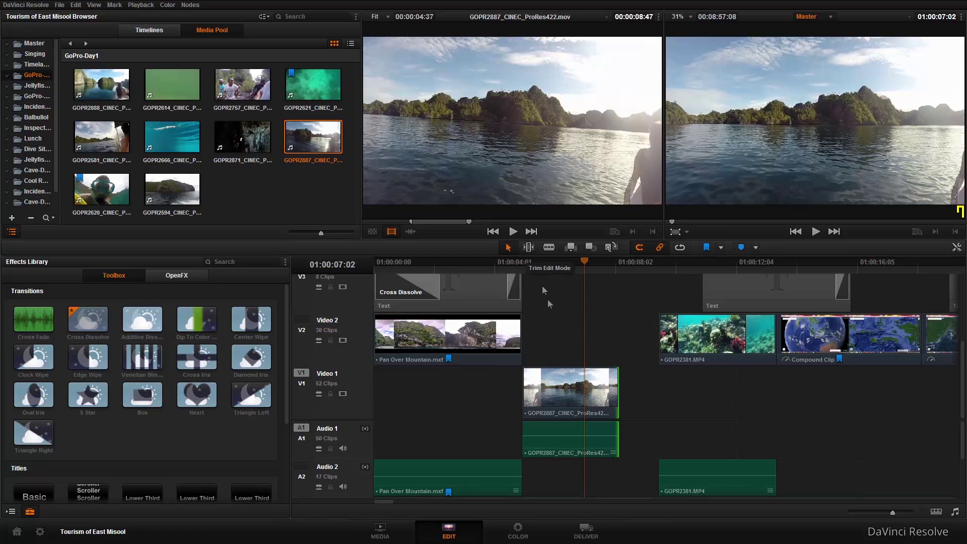
left_click_drag(620, 390, 597, 386)
left_click(529, 248)
- Play the trimmed GOPR2887 clip from 01:00:05:00 and return the playhead to its start
left_click(520, 265)
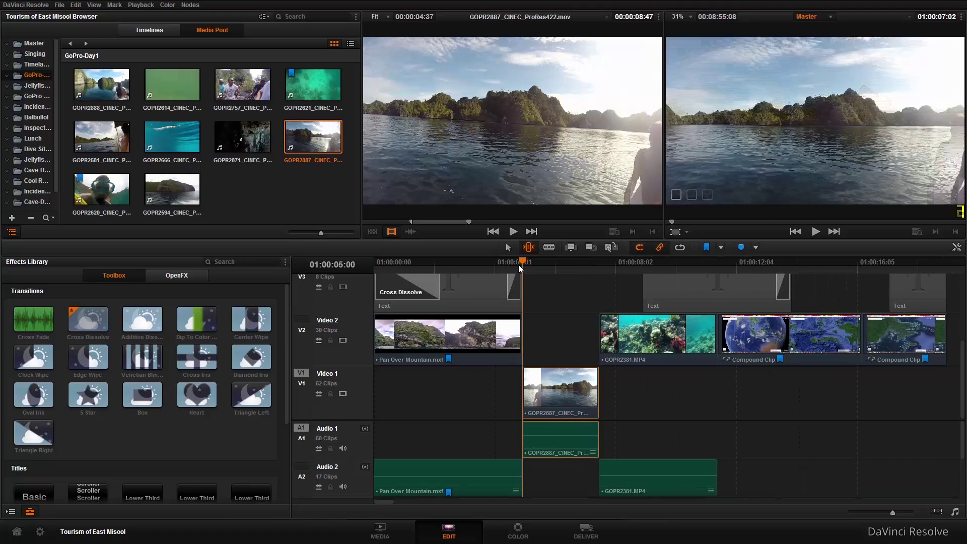
key("space")
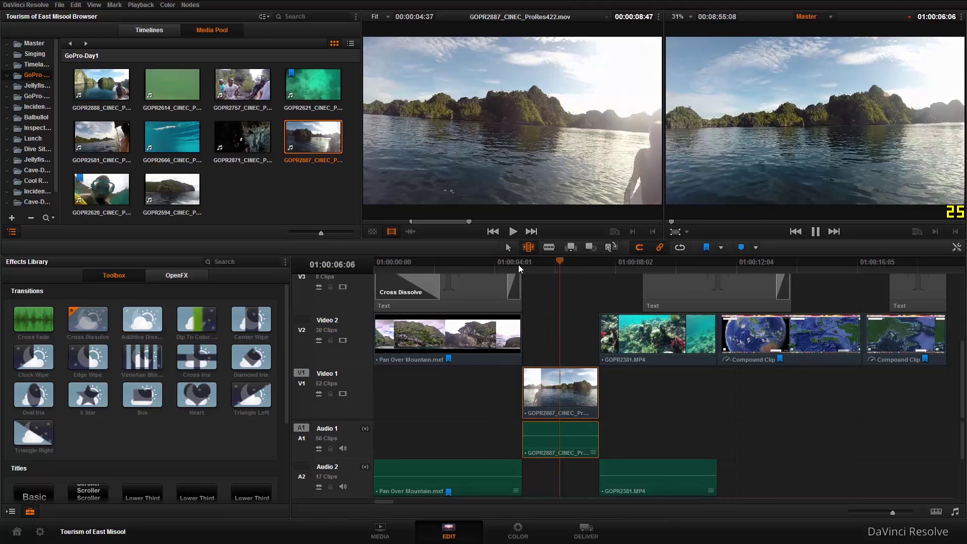
key("space")
left_click(531, 268)
- Change the playback speed of the GOPR2887 clip and ripple-trim its end by about 19 frames
right_click(560, 396)
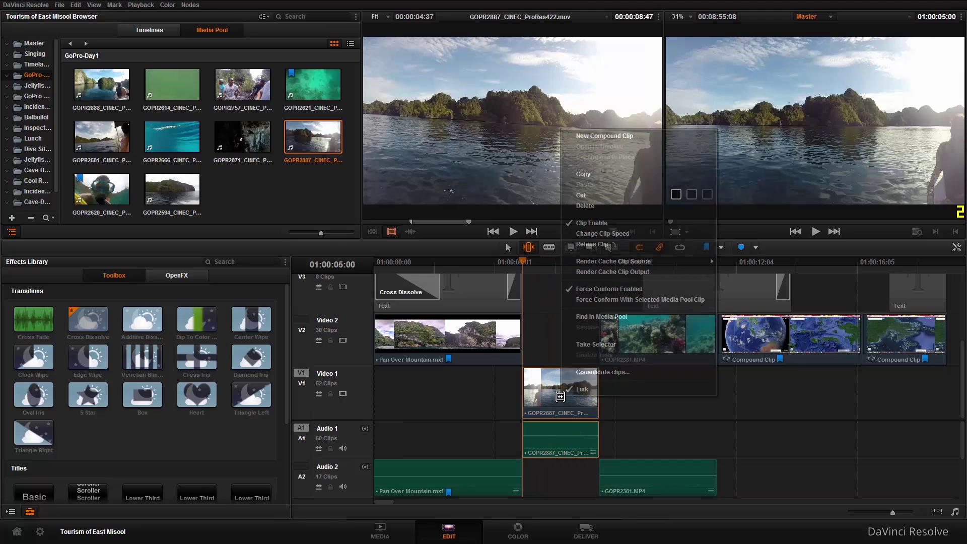
left_click(595, 235)
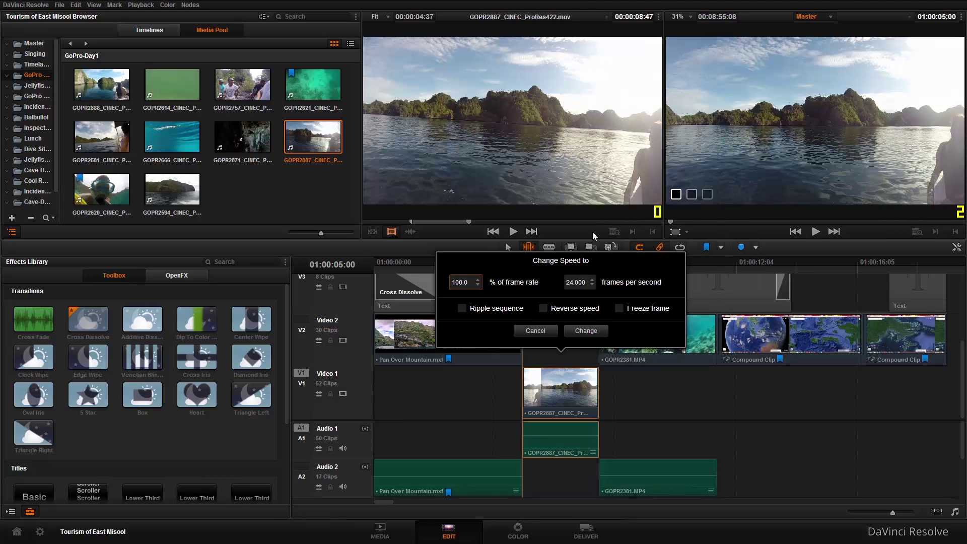
left_click(478, 280)
left_click(580, 330)
left_click_drag(596, 400, 573, 400)
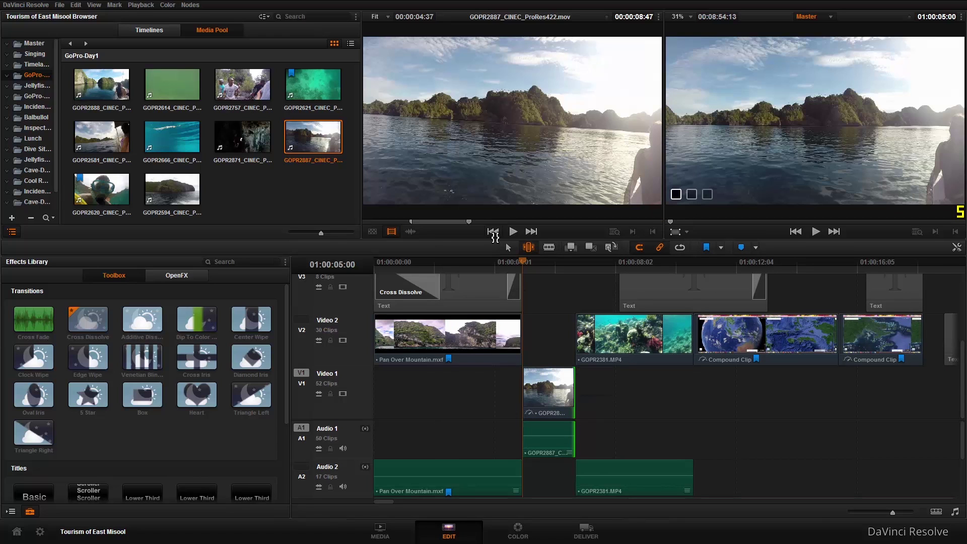
- Play the edited opening from just before the GOPR2887 clip into the first Compound Clip, and select that compound clip
left_click(512, 270)
key("space")
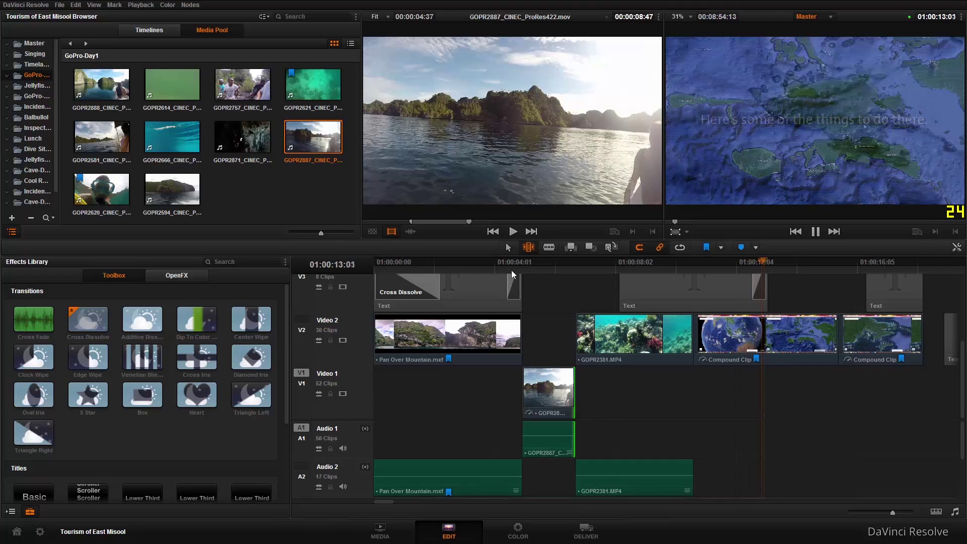
key("space")
left_click(797, 331)
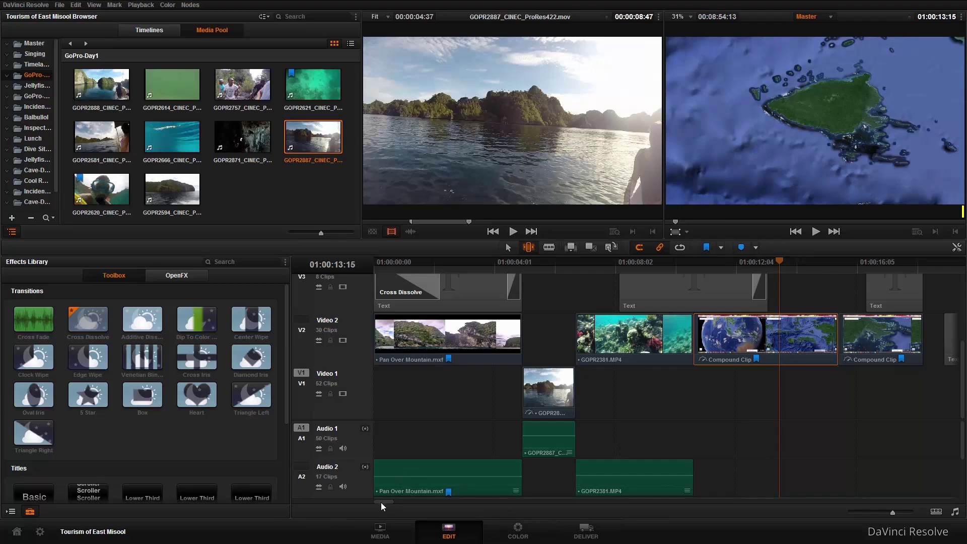
- Select all timeline clips on every track forward from the playhead at 01:03:06:11, starting with the GOPR2844 clip
left_click_drag(379, 500, 573, 483)
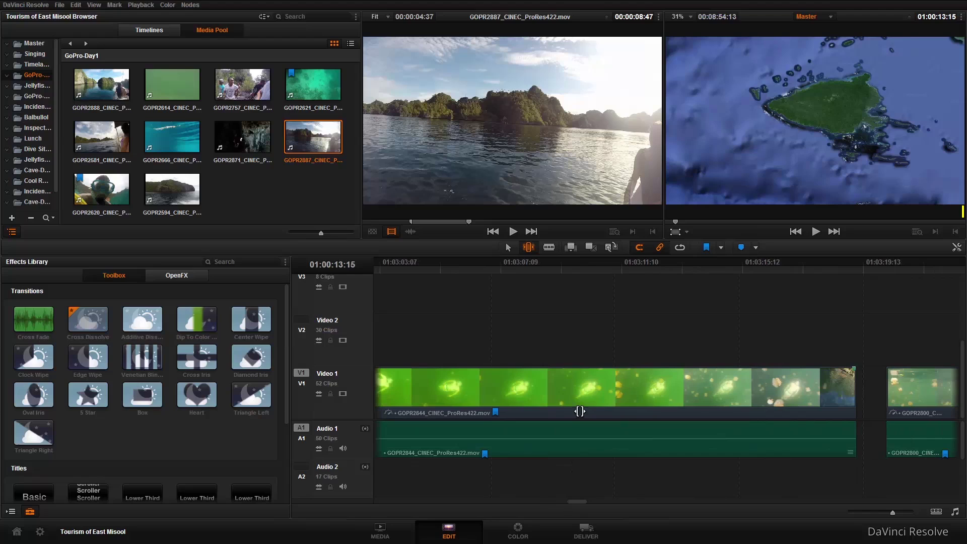
left_click_drag(605, 317, 776, 432)
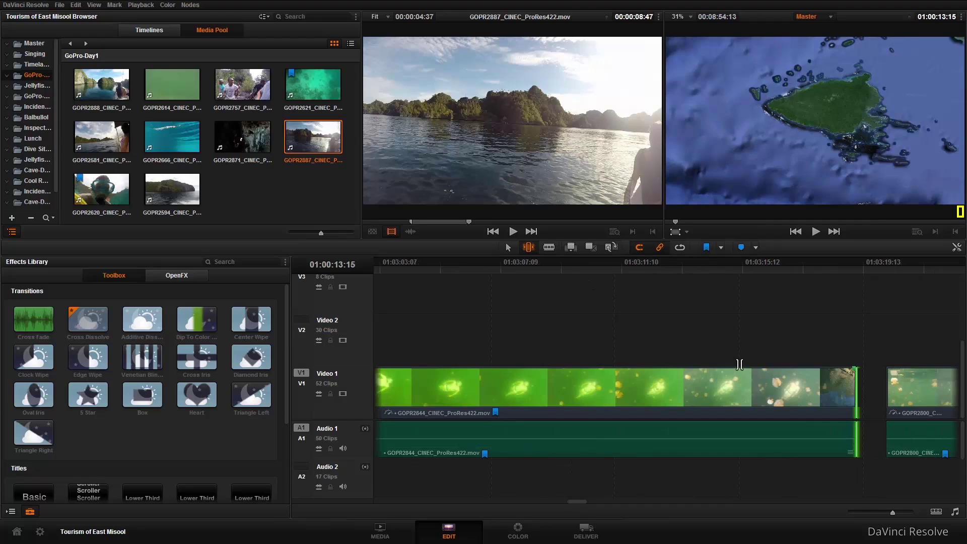
left_click(474, 271)
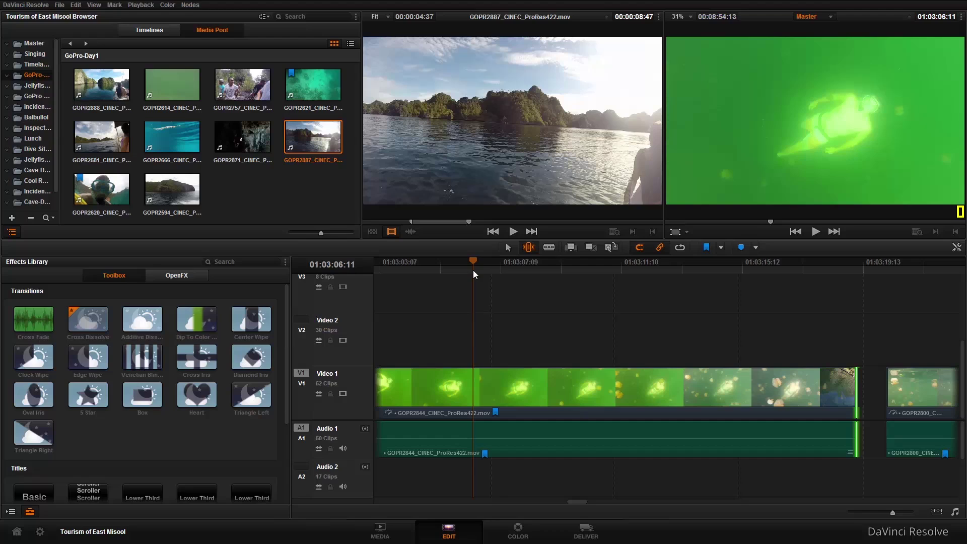
key("y")
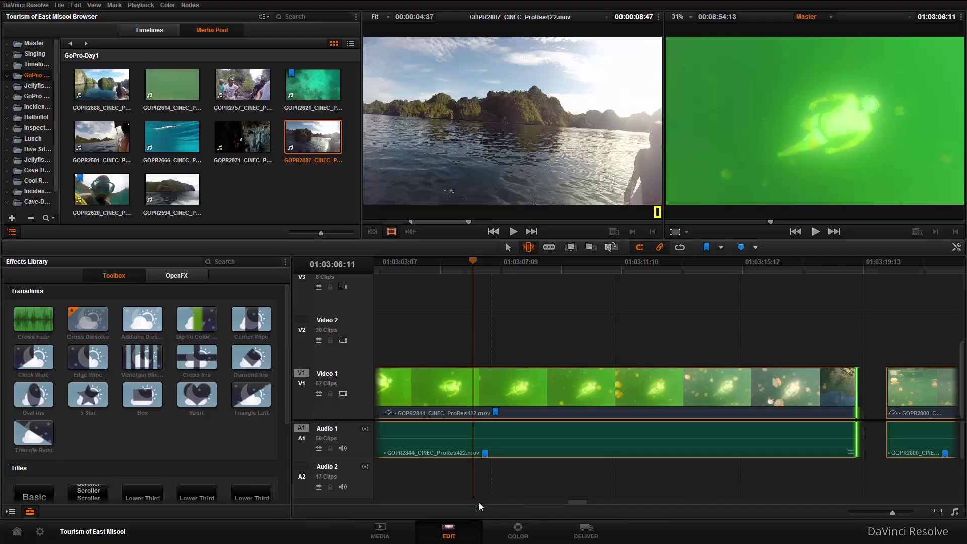
scroll(616, 501, "right", 10)
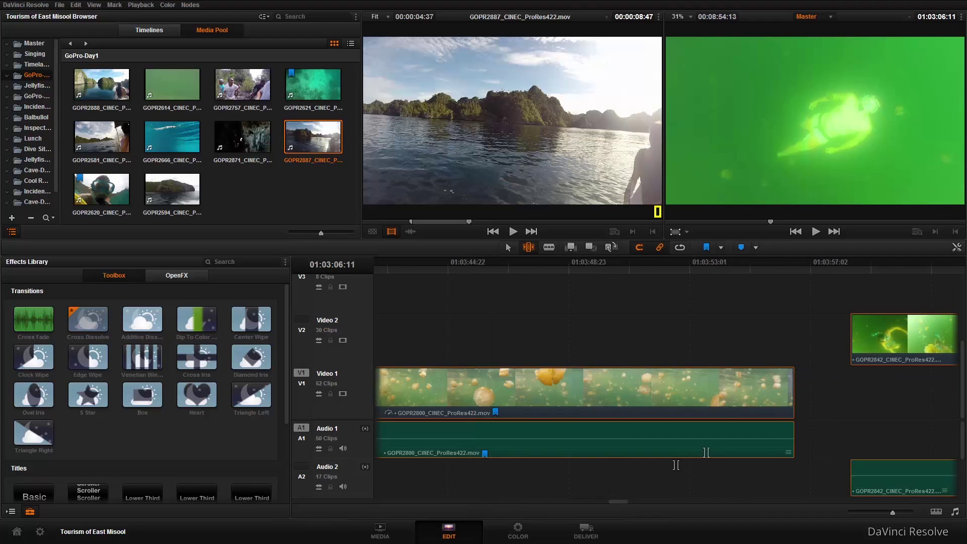
- Select all clips forward from 01:03:57:18 and try to move them along the timeline in Selection Mode
left_click(830, 267)
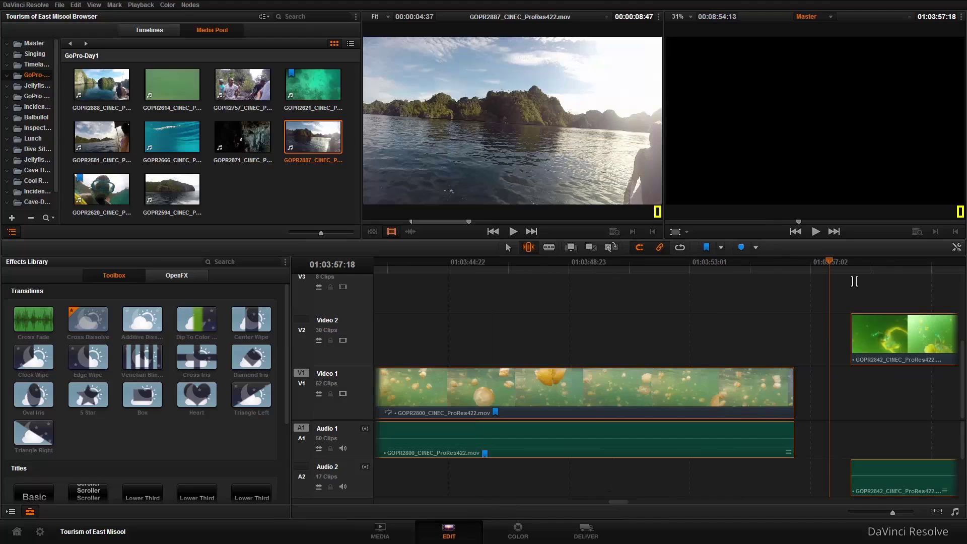
left_click(856, 281)
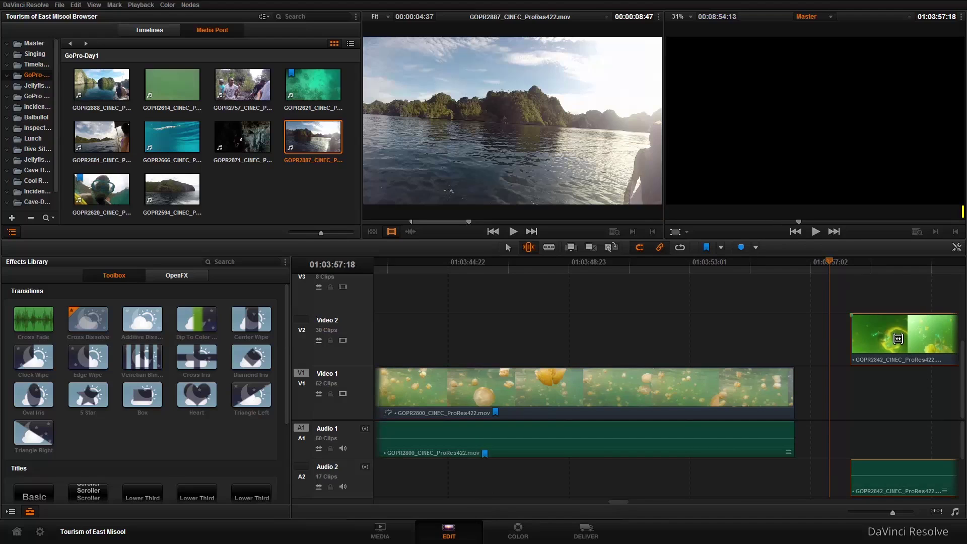
key("a")
left_click_drag(889, 344, 909, 343)
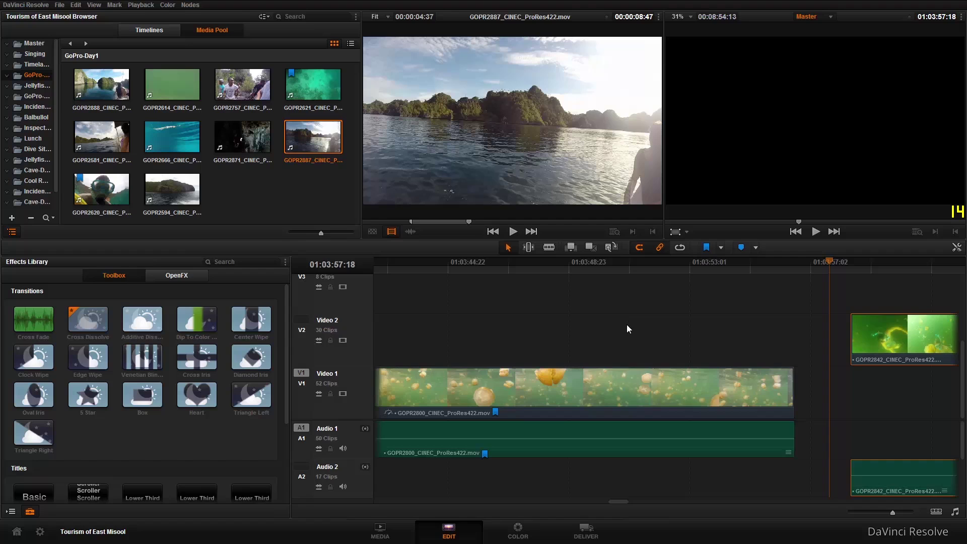
- Open clip 29 on the Color page and shift its Gain colour balance slightly toward blue
left_click(523, 536)
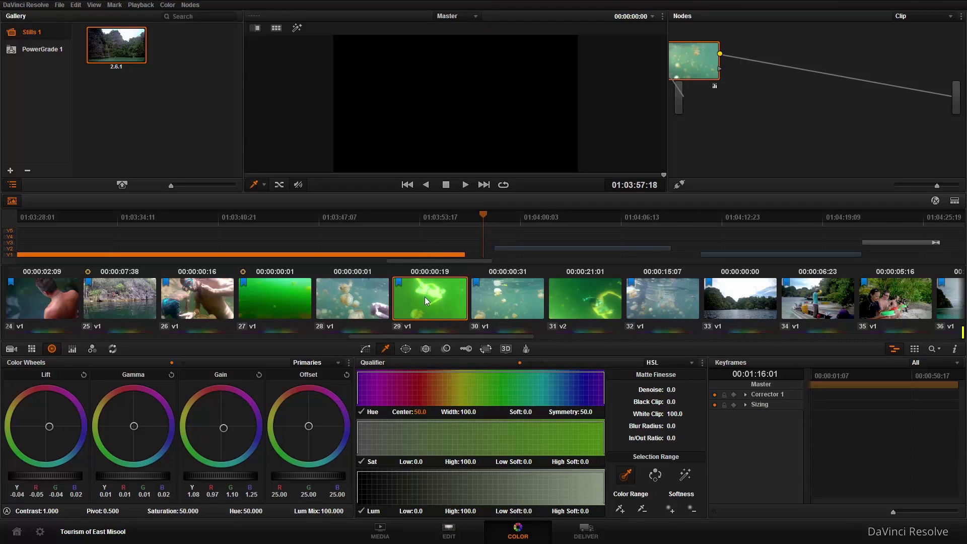
left_click(424, 298)
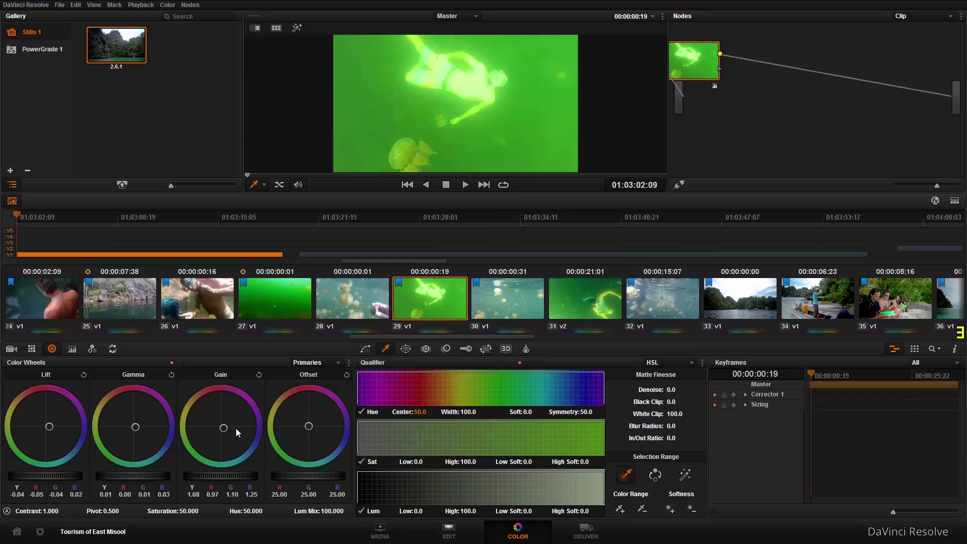
left_click_drag(224, 429, 240, 434)
left_click_drag(398, 507, 272, 381)
- Show the waveform scope for clip 30 and lower its overall Lift to a Y value of -0.16
left_click(515, 299)
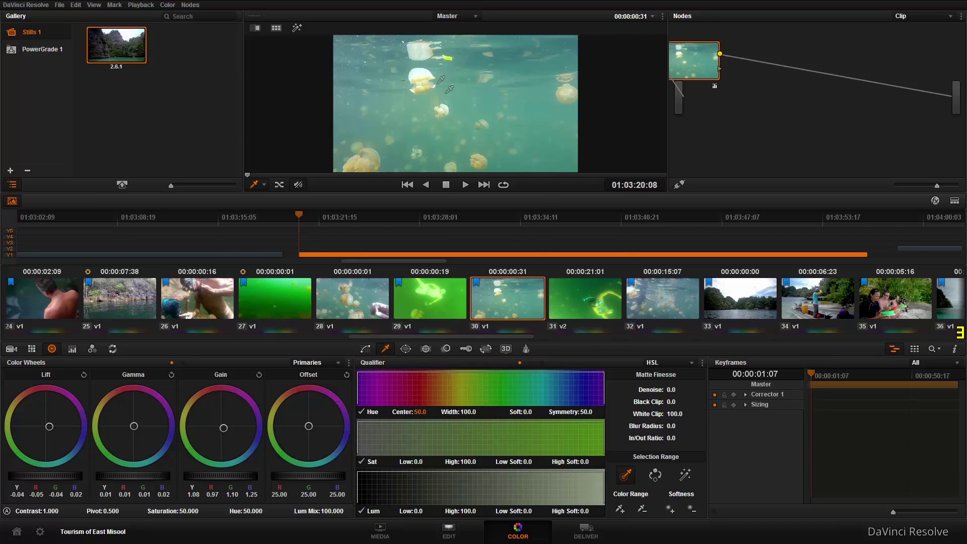
right_click(446, 93)
mouse_move(530, 233)
left_click(513, 246)
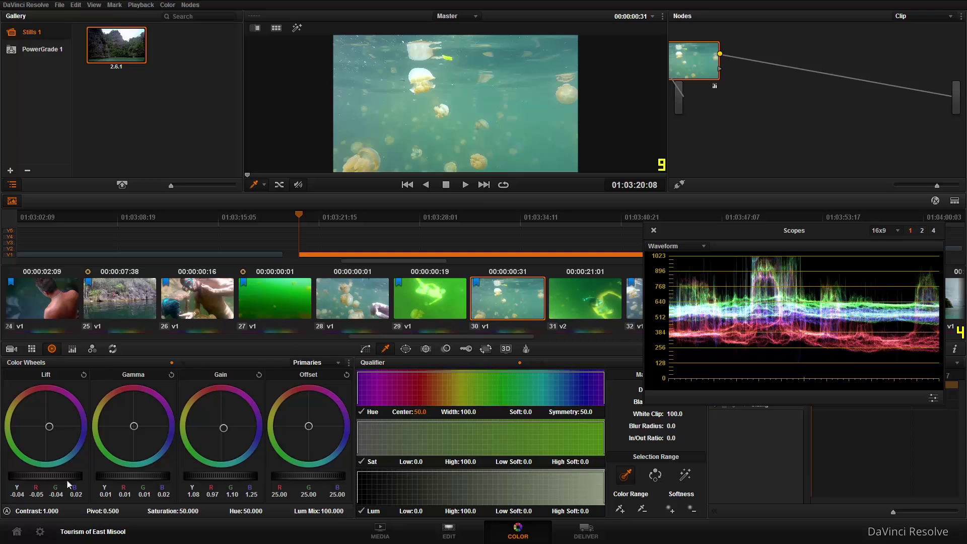
left_click_drag(43, 474, 13, 467)
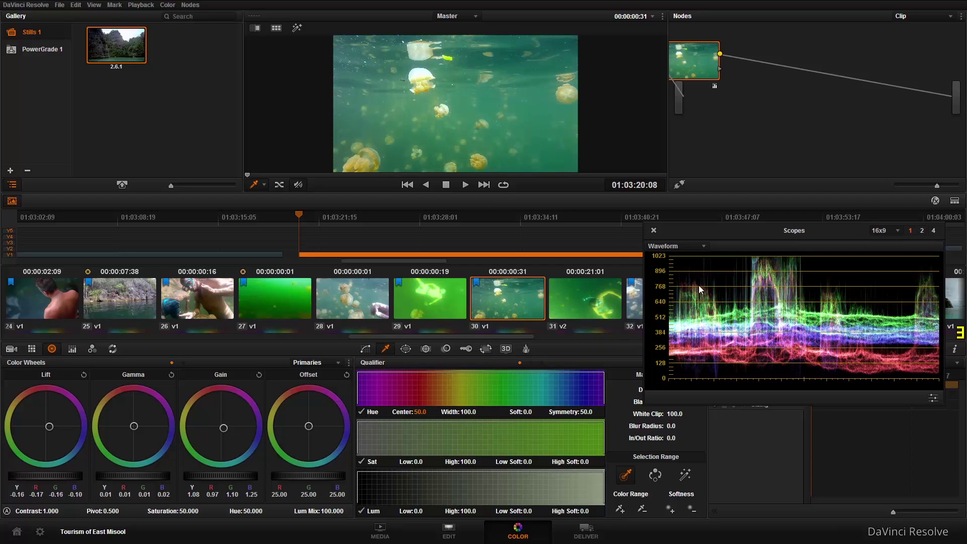
- Add a serial node after node 01 on clip 30 and sample the pale jellyfish near the water surface with the qualifier
left_click_drag(721, 153, 828, 146)
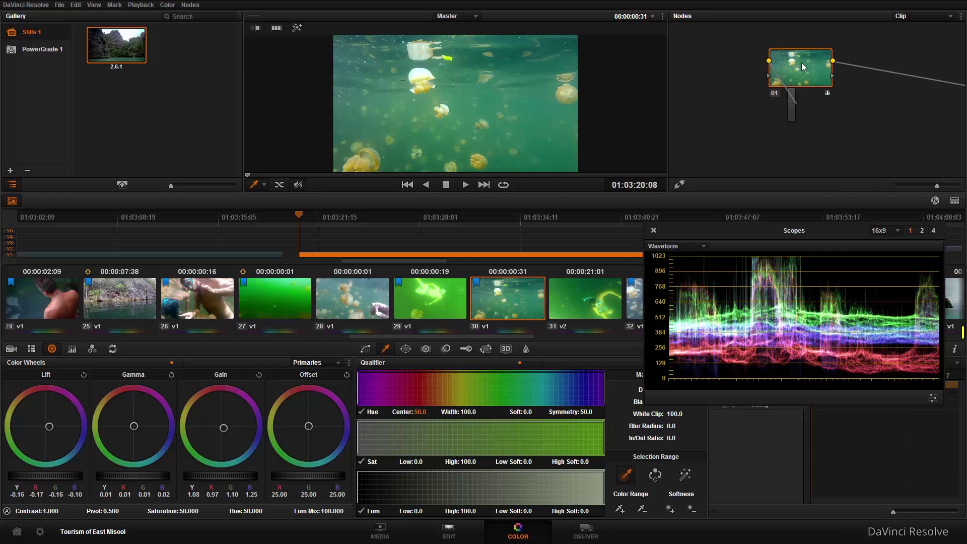
left_click_drag(802, 63, 858, 83)
key("alt+s")
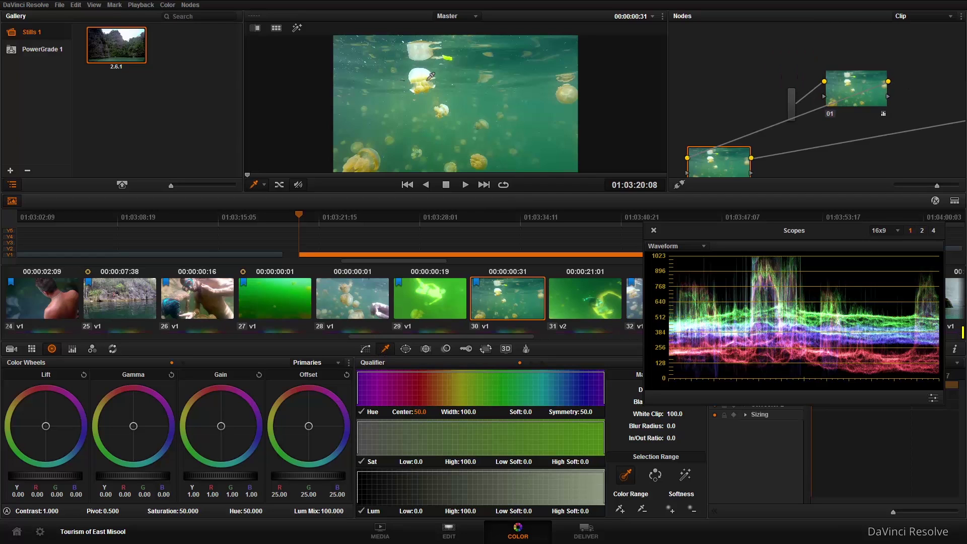
left_click_drag(428, 80, 422, 74)
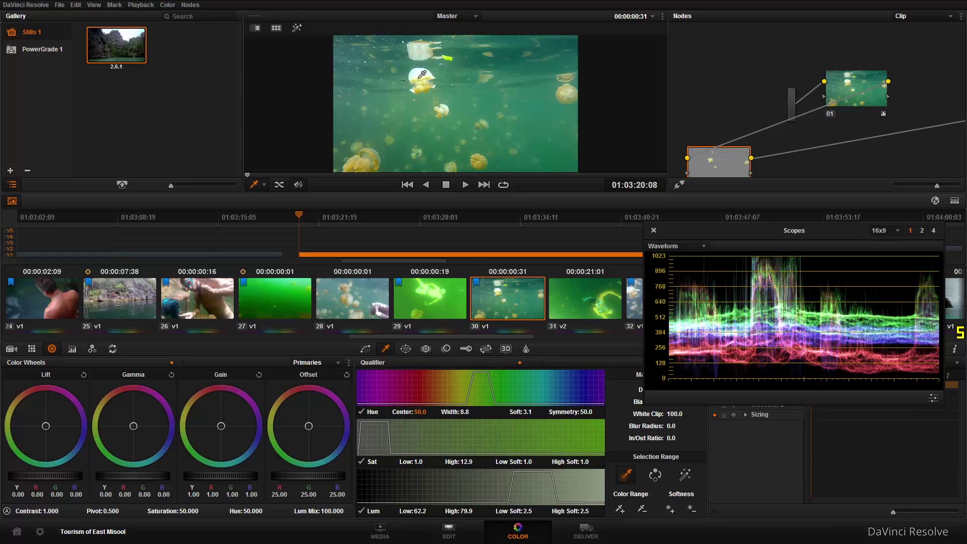
- Try shifting the Offset colour balance of the qualified jellyfish with the highlight view on, and reset the Offset
key("shift+h")
mouse_move(309, 429)
left_mouse_down()
mouse_move(288, 398)
mouse_move(299, 420)
left_mouse_up()
left_click_drag(207, 367, 248, 348)
left_click(347, 377)
- Delete the second node that holds the jellyfish qualifier
key("Delete")
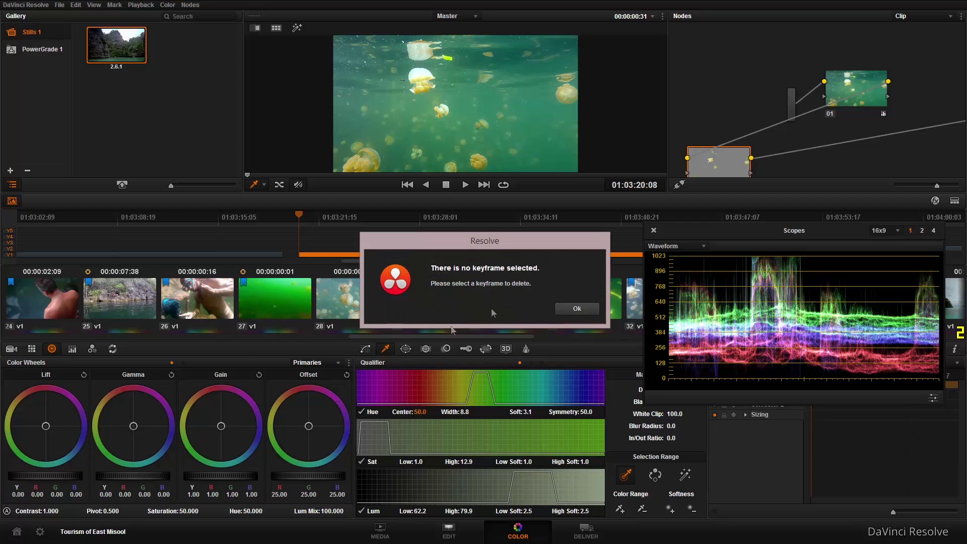
left_click(575, 307)
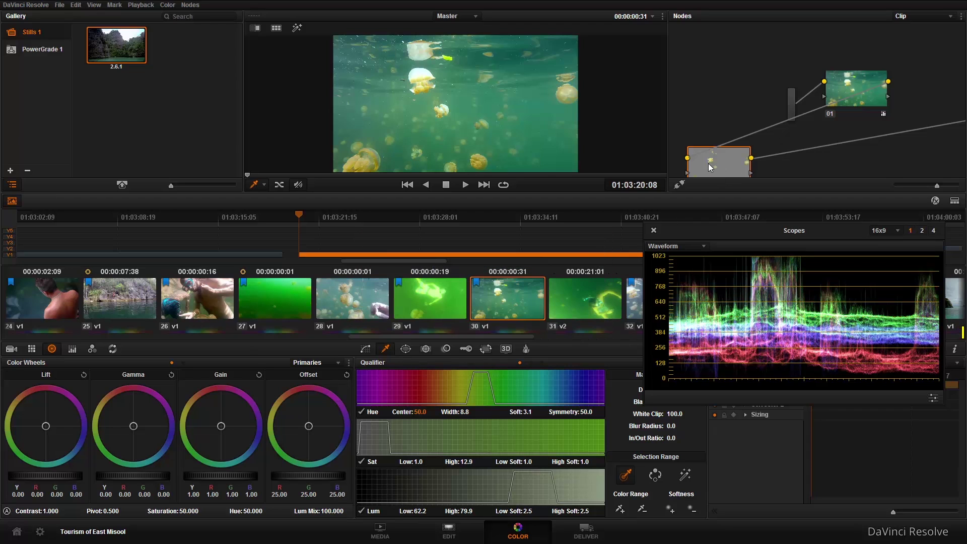
key("Delete")
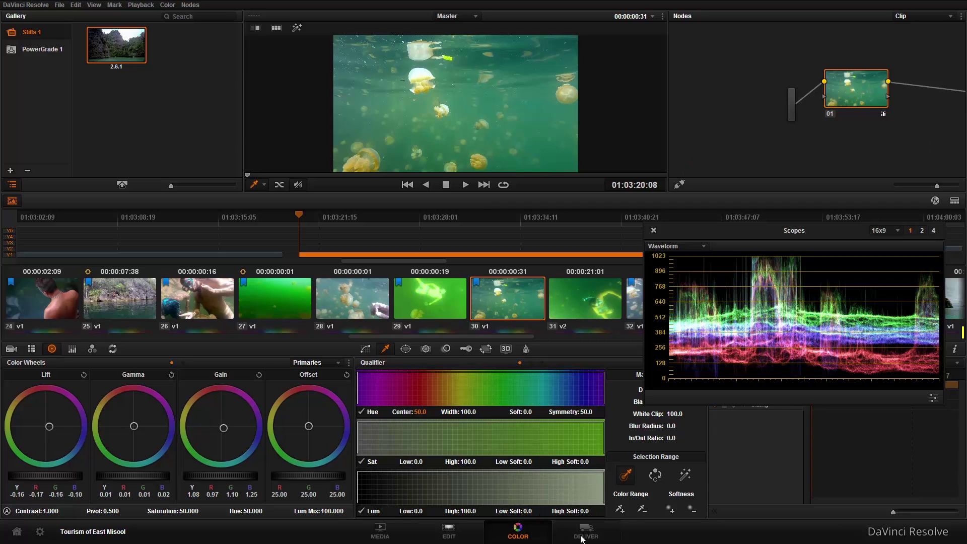
- On the Edit page, place a basic Text title on Video 2 above the GOPR2800 clip and view it at 01:03:22:00
left_click(449, 530)
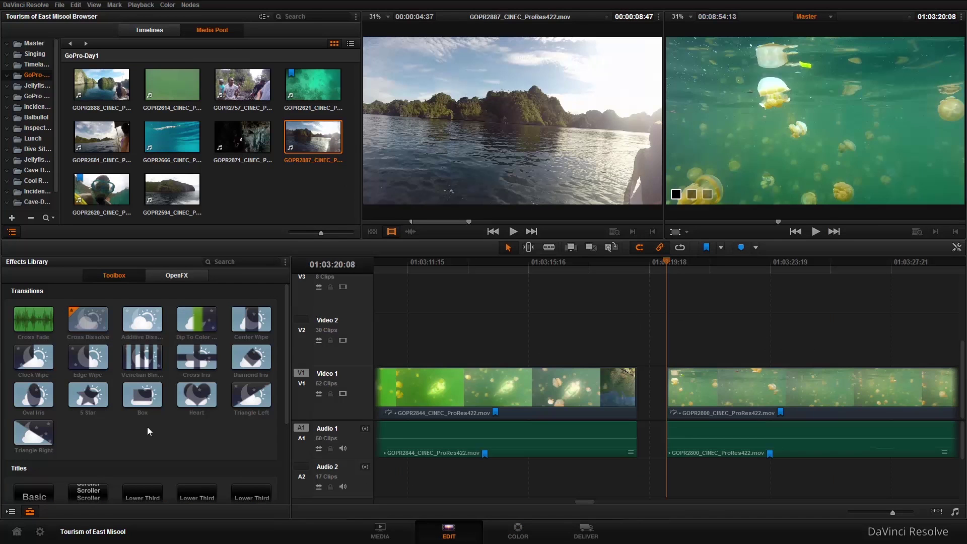
scroll(147, 428, "down", 3)
scroll(147, 427, "down", 3)
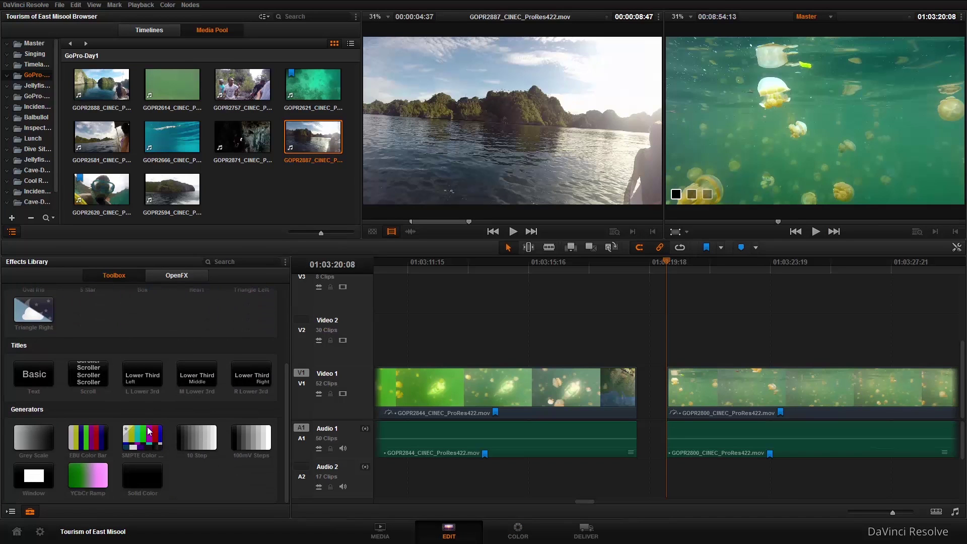
left_click_drag(35, 377, 747, 347)
left_click(748, 348)
left_click(718, 266)
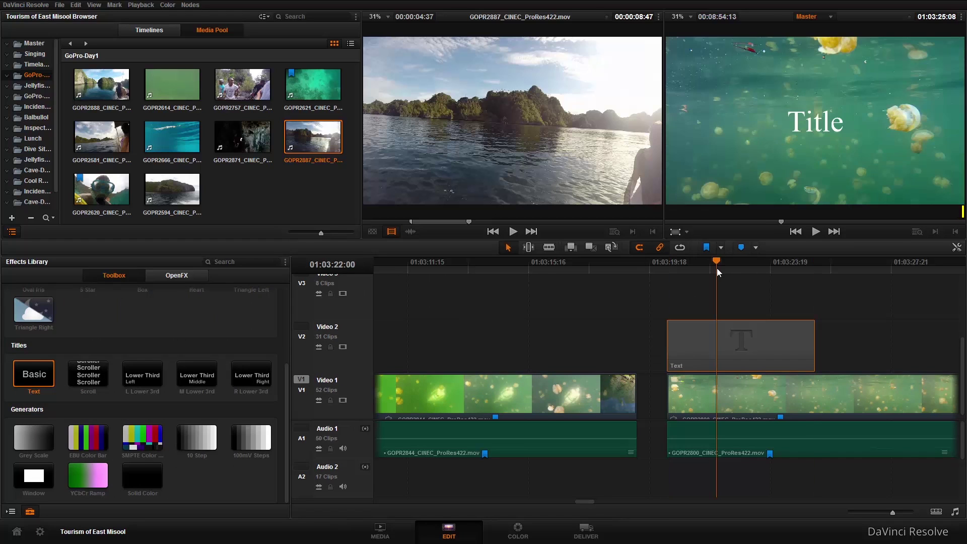
- Open the Text title in the Inspector and replace its text with JELLYFISH R COOL.ORG
double_click(782, 334)
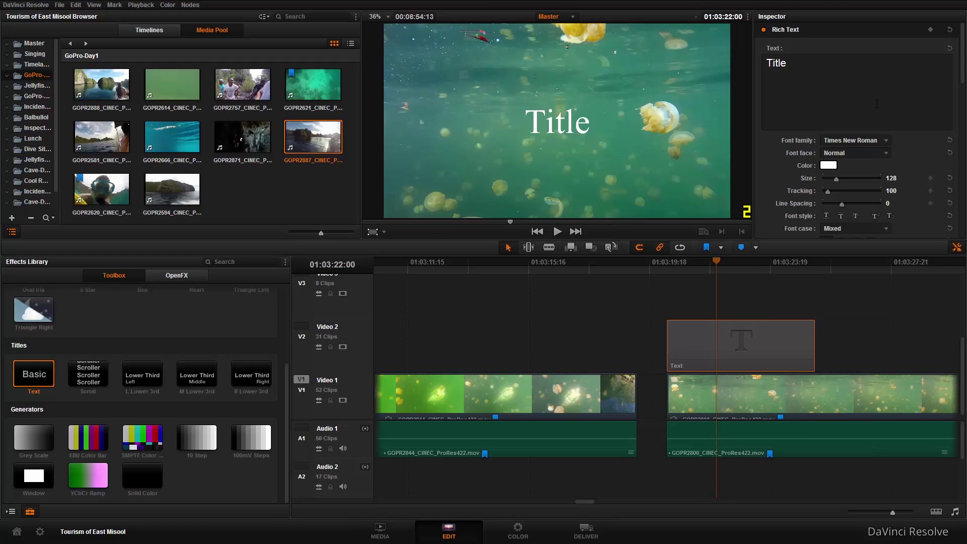
left_click(875, 59)
key("ctrl+a")
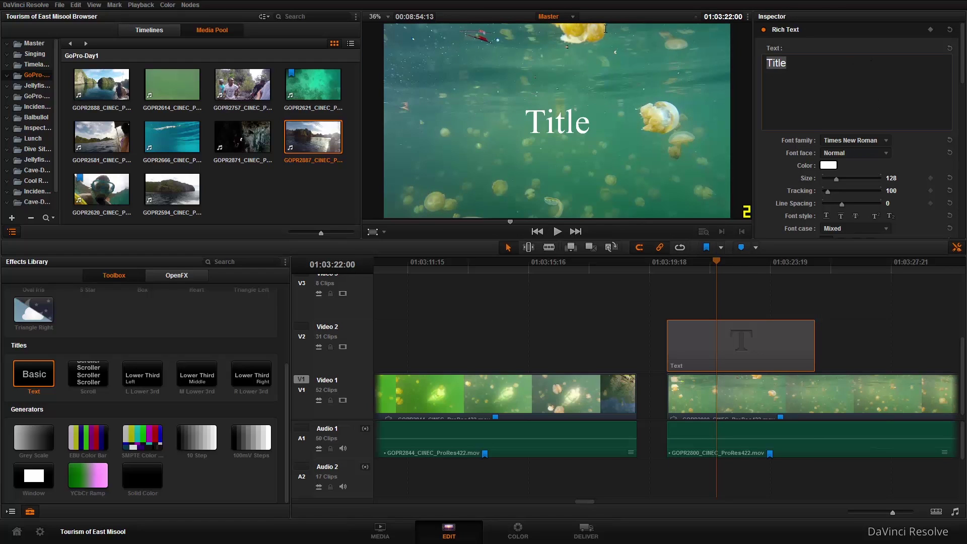
key("Caps_Lock")
type("JELLYFISG")
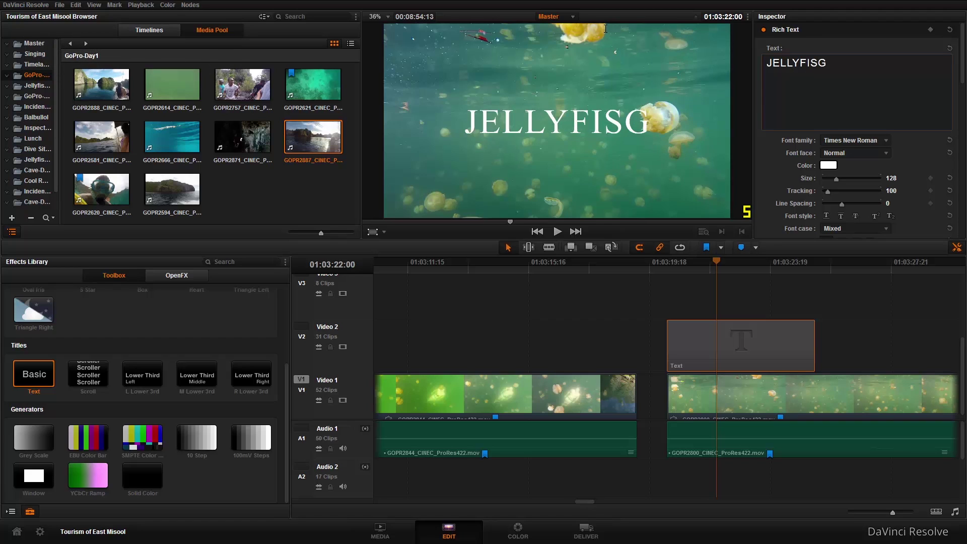
key("BackSpace")
type("H ")
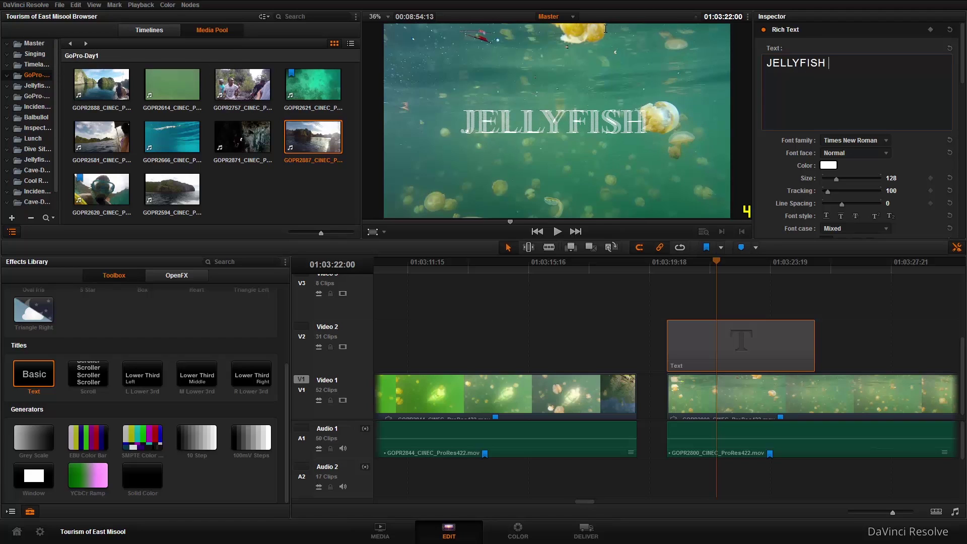
type("R COOL.ORG")
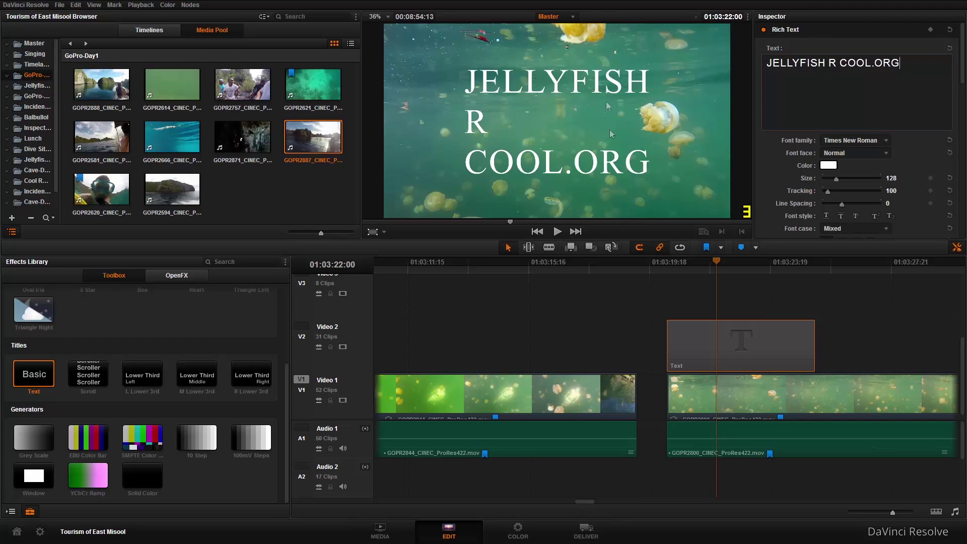
- Style the title with size 58, tracking 176, line spacing -12 and the TheSerif 9-Black font, and remove its spaces to read JELLYFISHRCOOL.ORG
mouse_move(835, 182)
left_mouse_down()
mouse_move(846, 206)
mouse_move(833, 195)
left_mouse_up()
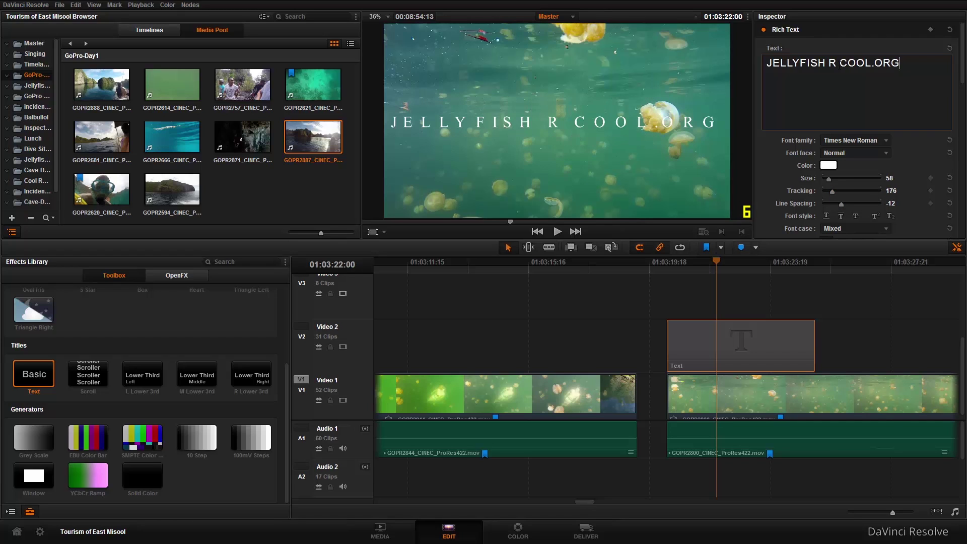
key("BackSpace")
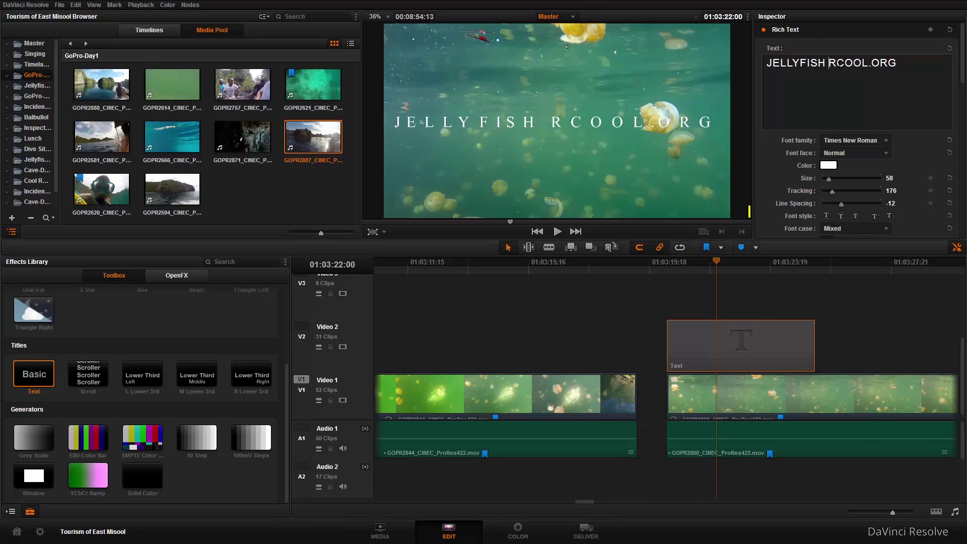
key("BackSpace")
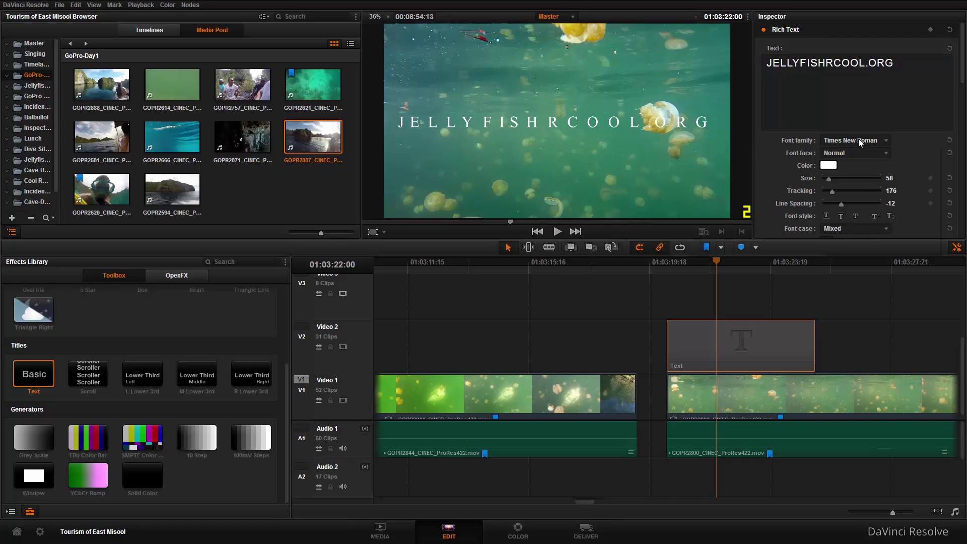
left_click(860, 143)
left_click(881, 173)
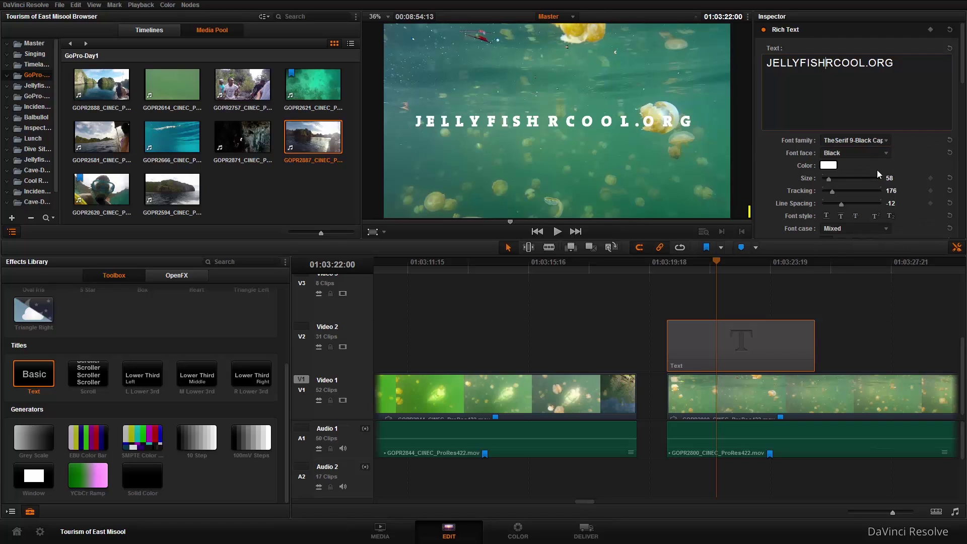
- On the Deliver page, select the entire Master timeline as the render range
left_click(574, 536)
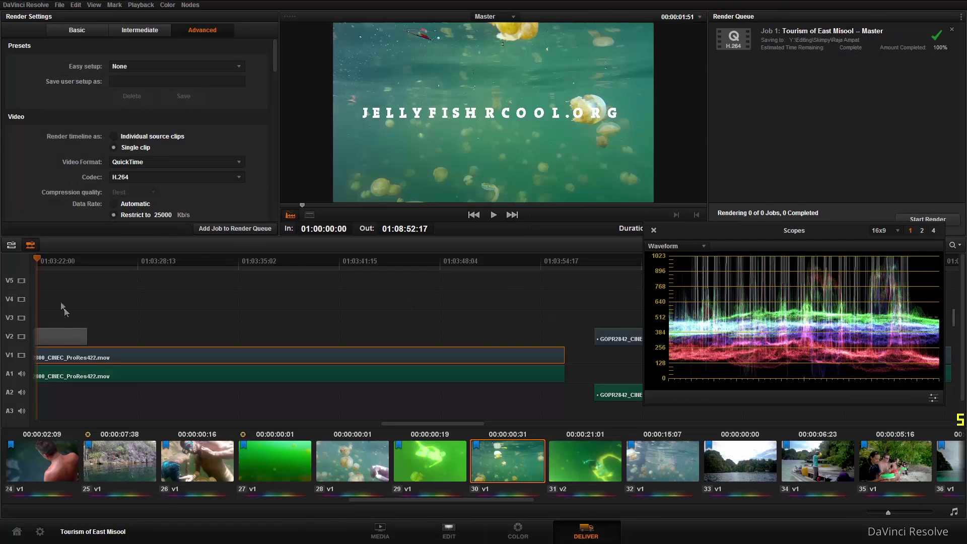
right_click(45, 342)
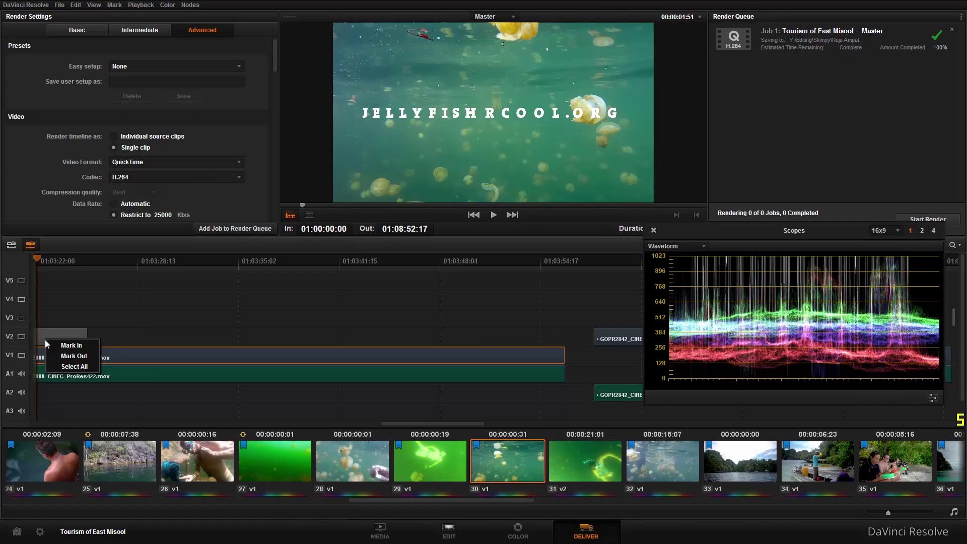
left_click(66, 367)
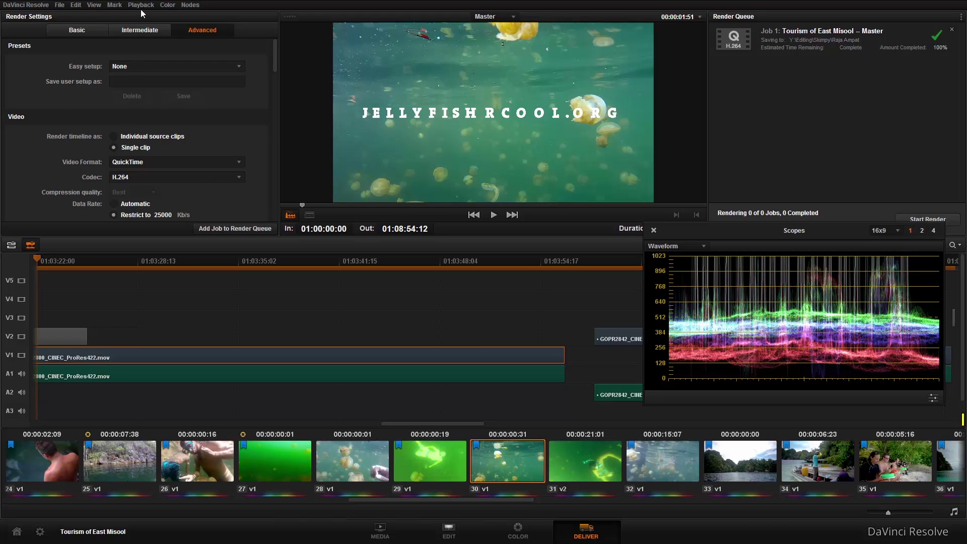
- Examine the Basic render settings: the easy setup presets, video format, codec, resolution, audio and file options
left_click(72, 33)
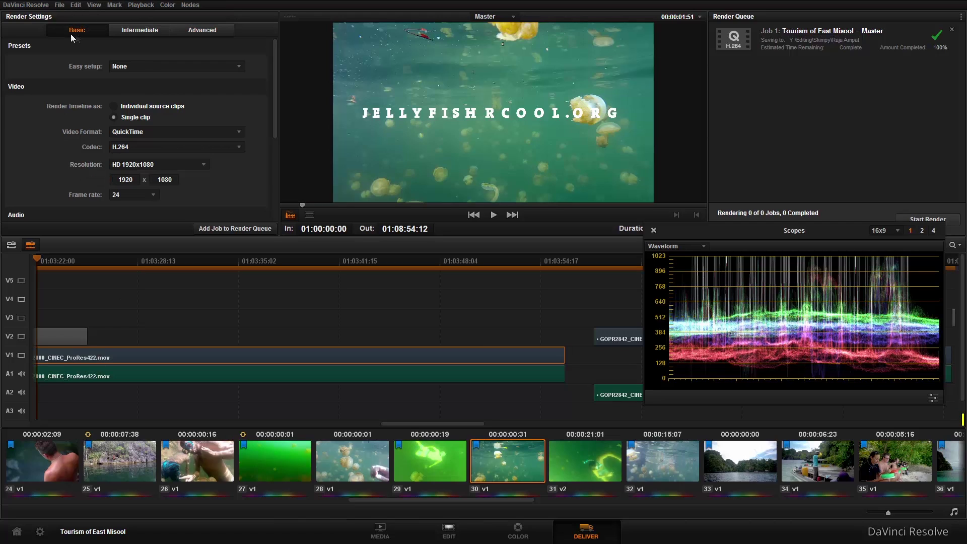
left_click(148, 69)
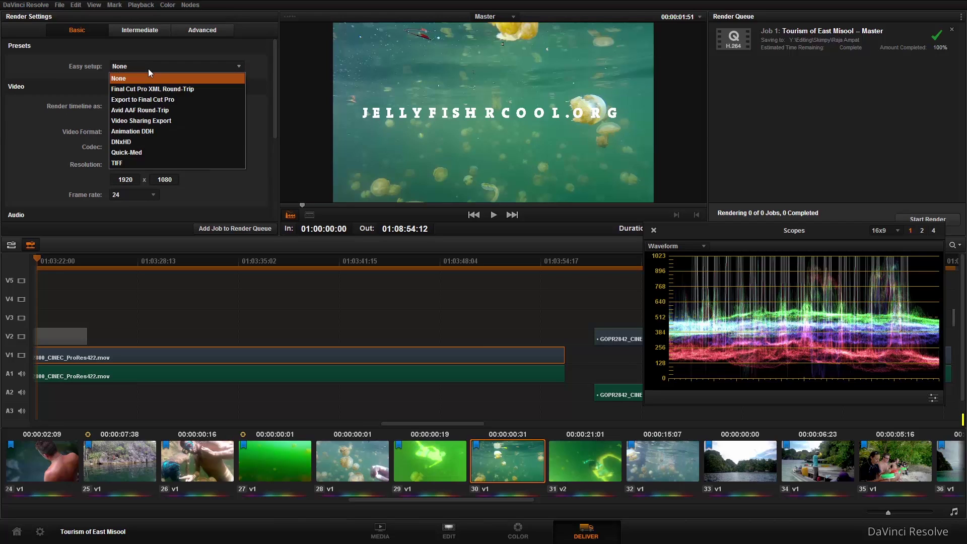
left_click(58, 104)
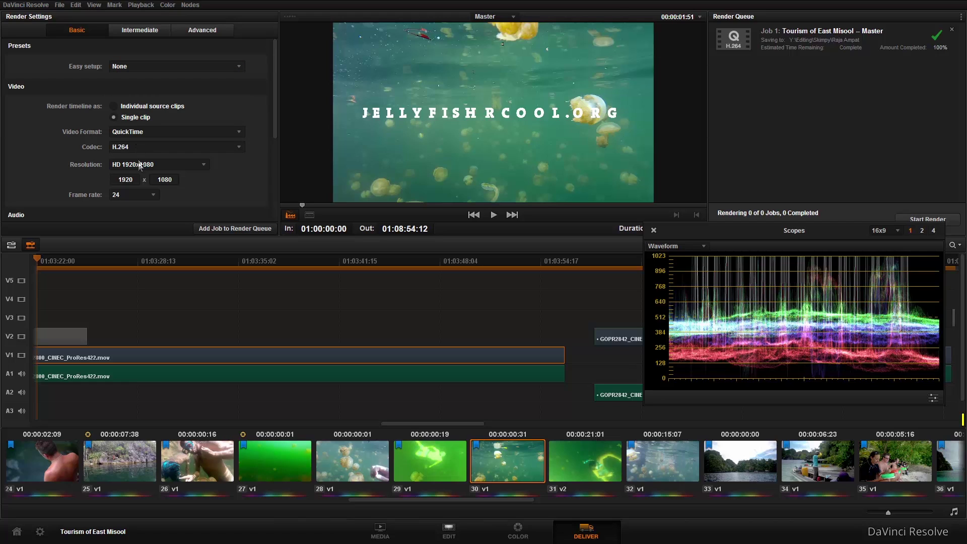
scroll(49, 174, "down", 3)
scroll(49, 173, "down", 3)
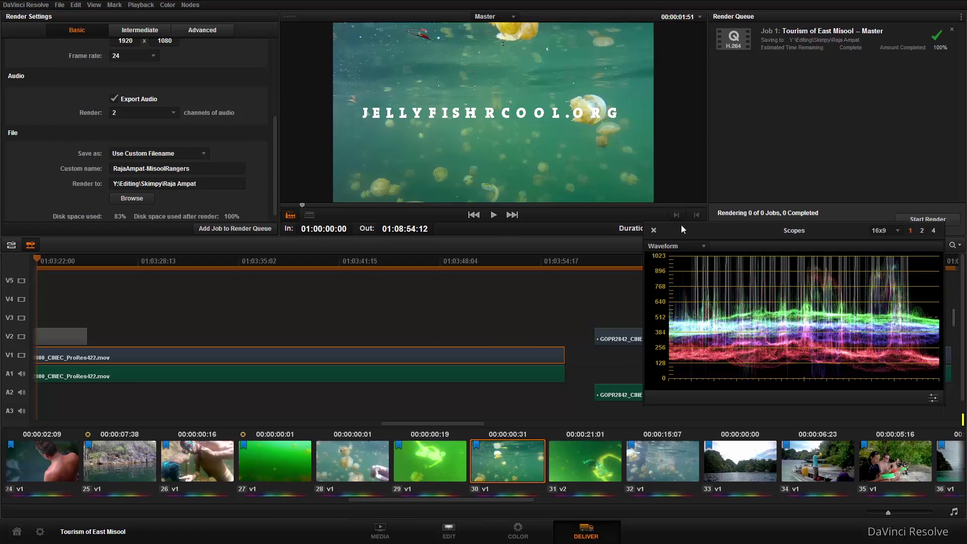
- Move the Scopes window clear of the render queue and remove the completed Master job from the queue
left_click_drag(681, 230, 272, 324)
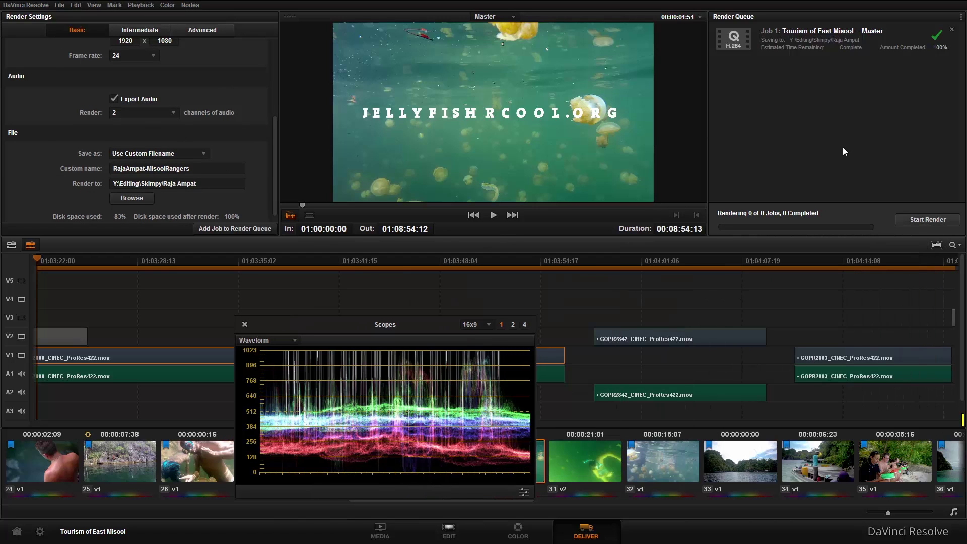
left_click(778, 53)
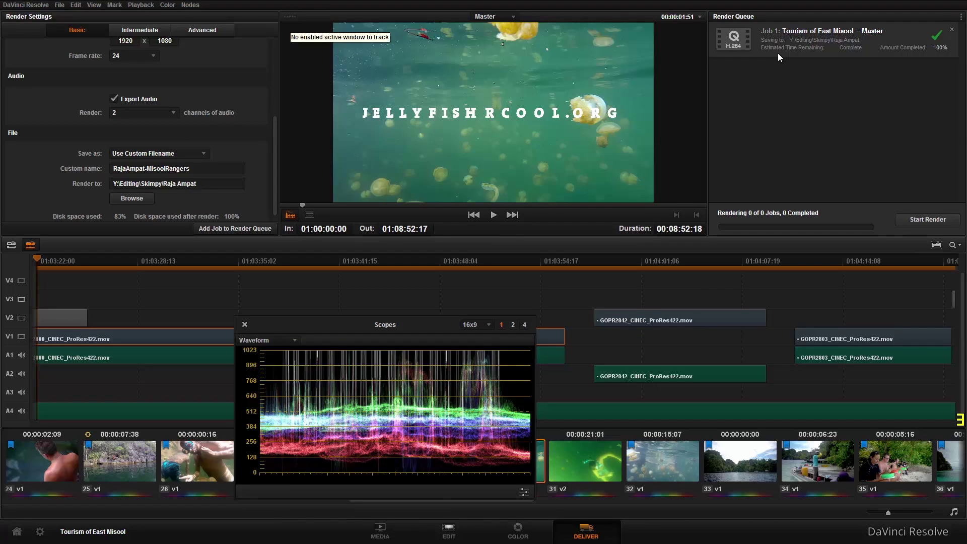
left_click(952, 30)
- Add the Master timeline to the render queue as a new job, start rendering it and stop the render
left_click(215, 229)
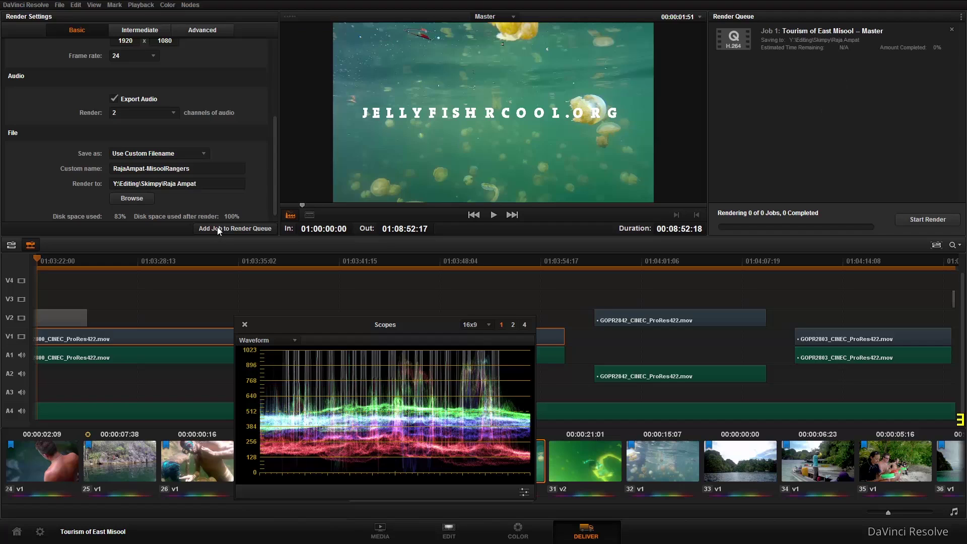
left_click(928, 220)
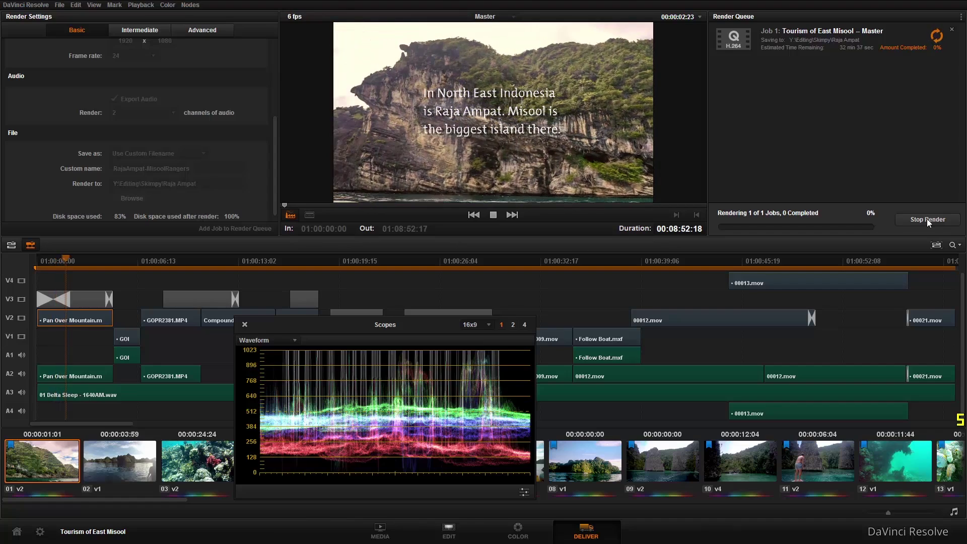
left_click(927, 219)
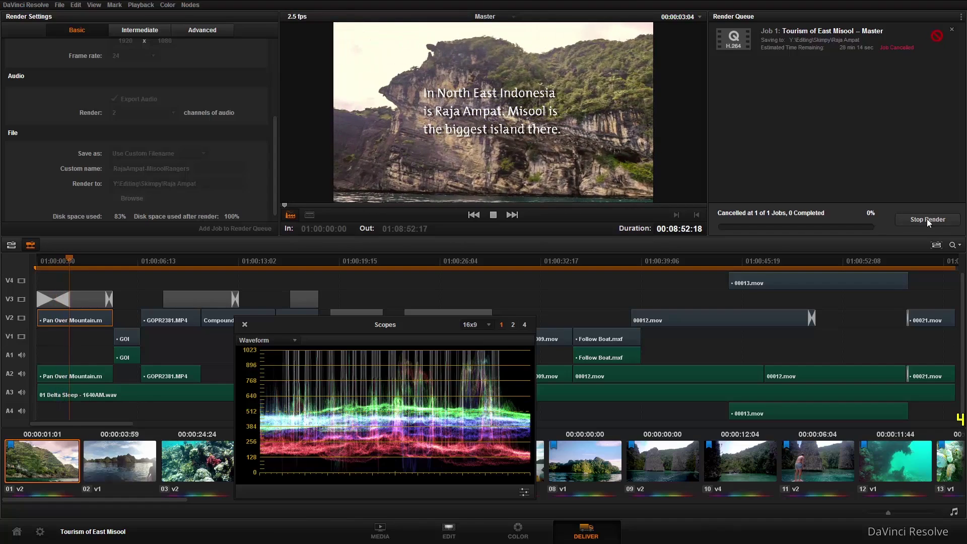